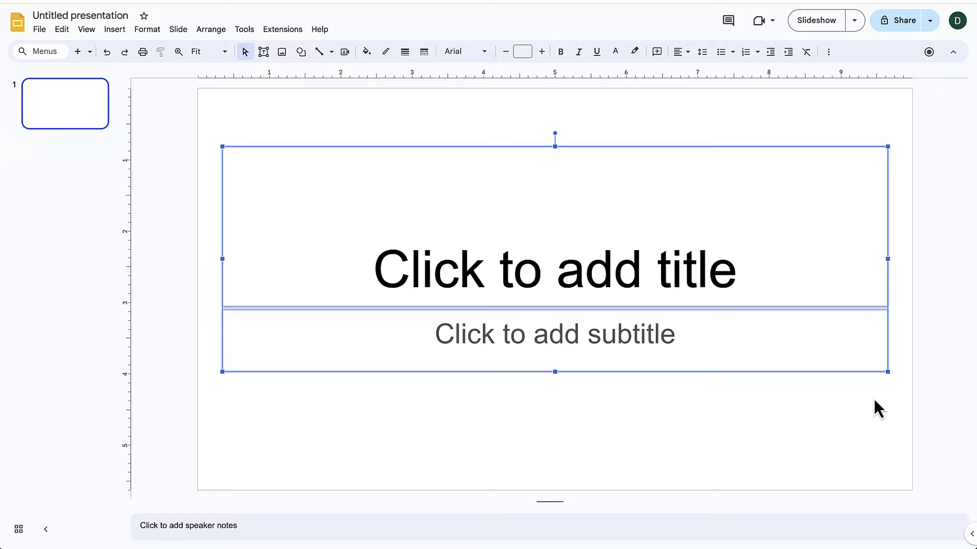
Delete the title slide placeholders and open a custom gradient for the slide background.
key(Delete)
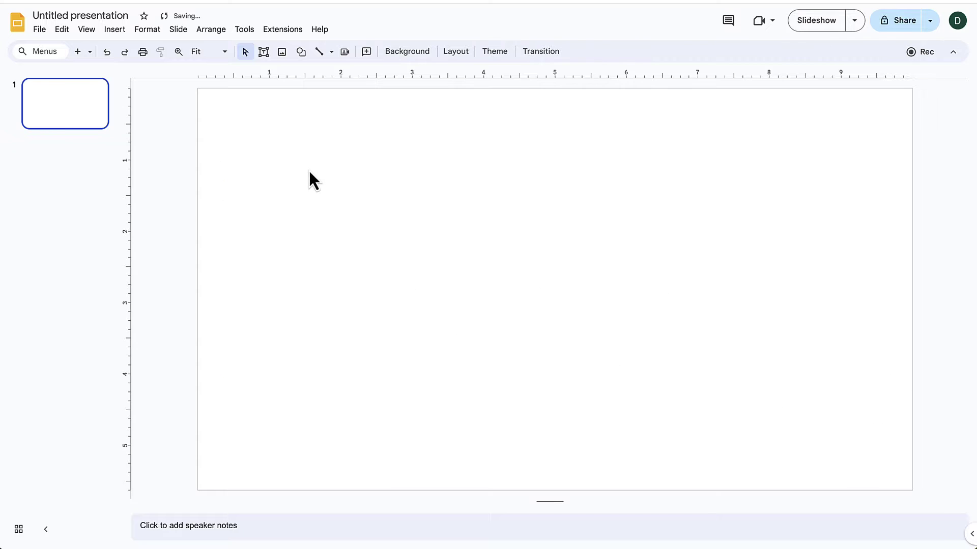
click(415, 55)
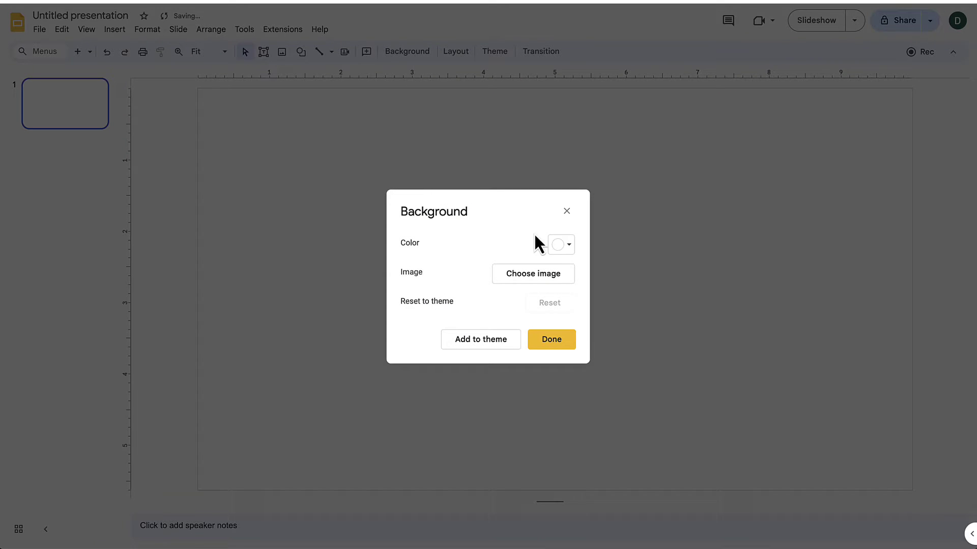
click(561, 244)
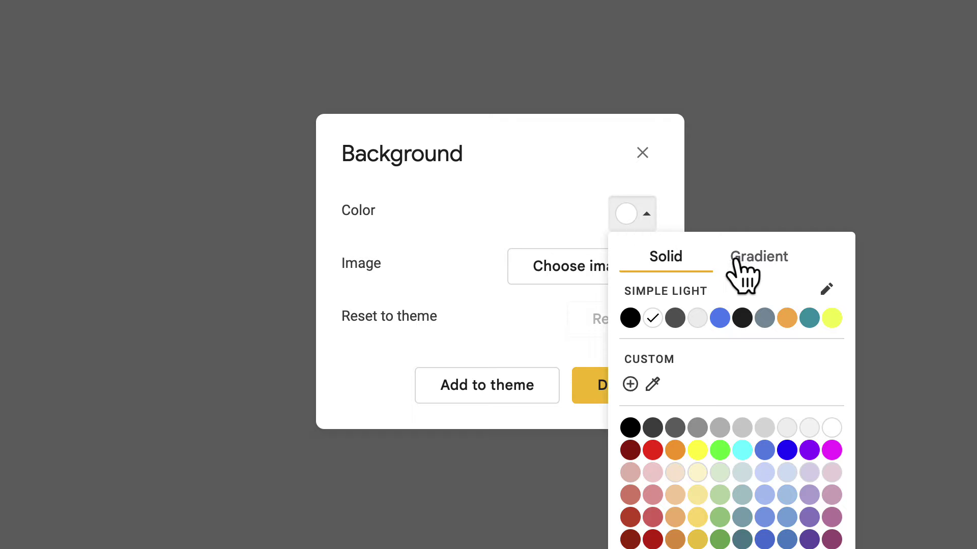
click(751, 260)
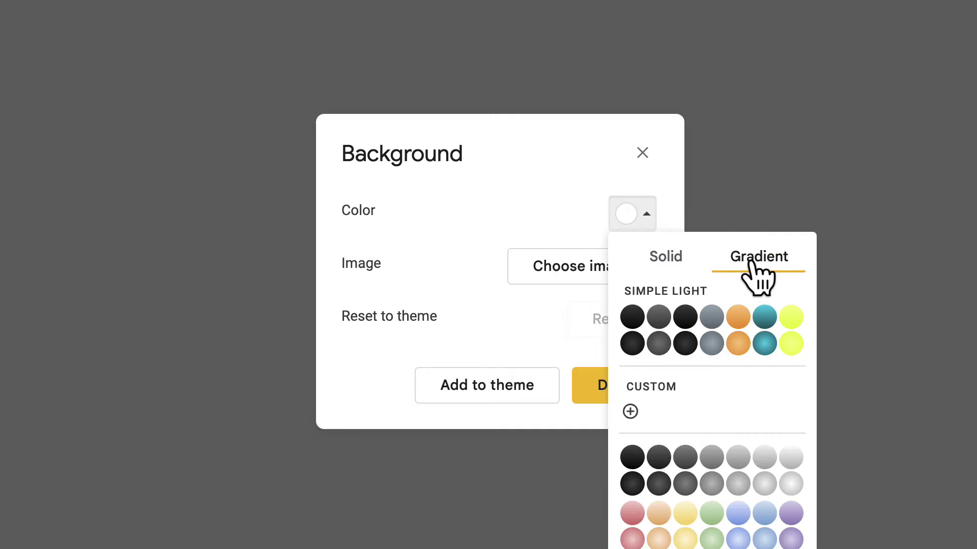
click(631, 413)
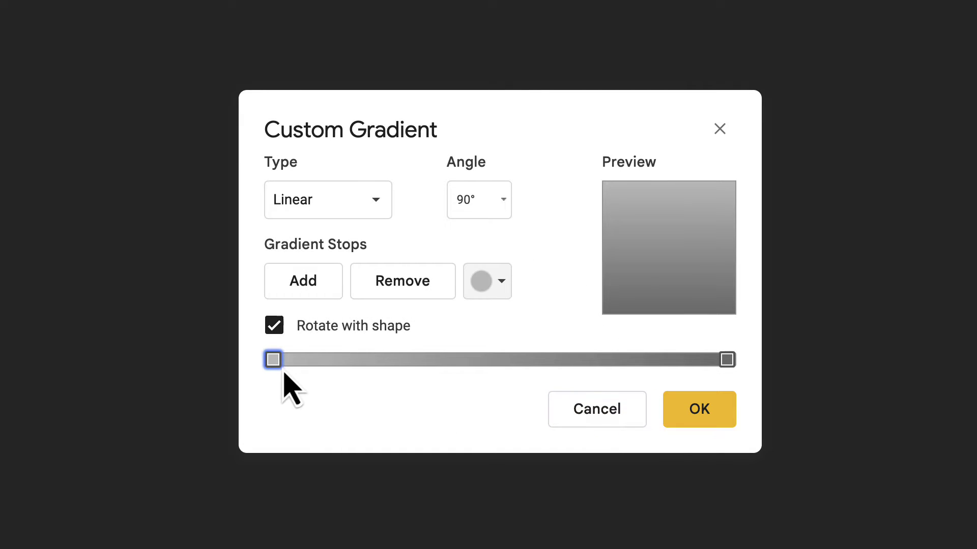
Set the gradient's first stop to #663dff and its end stop to #cc4499.
click(502, 282)
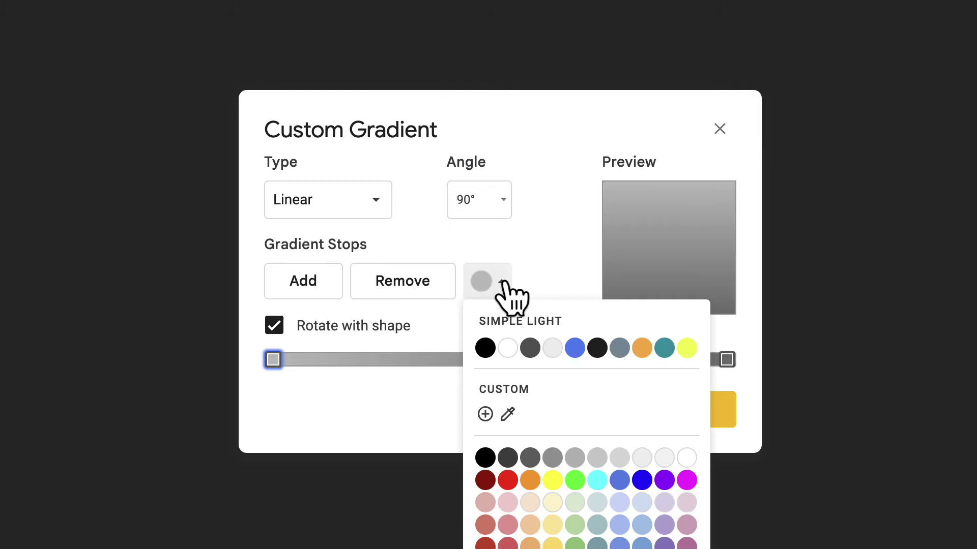
click(485, 414)
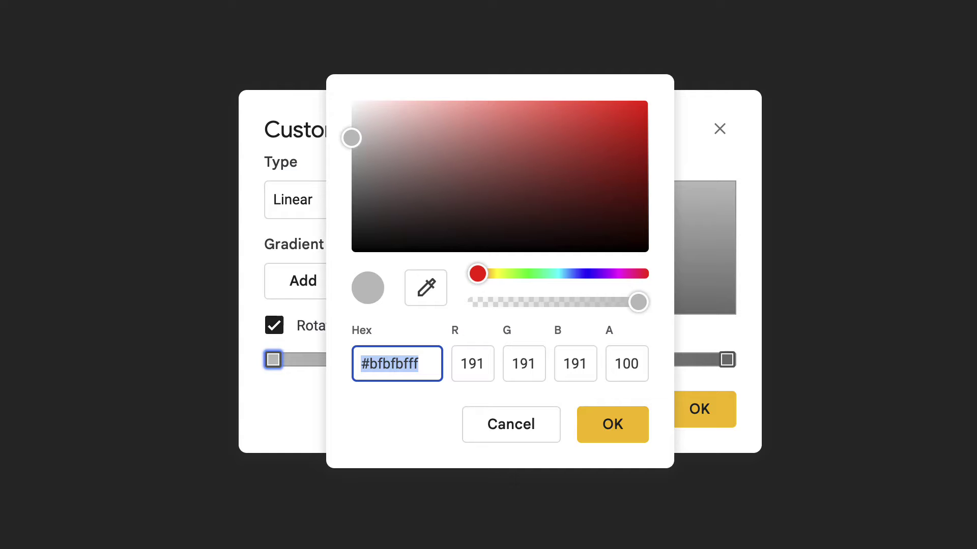
text(#663dffff)
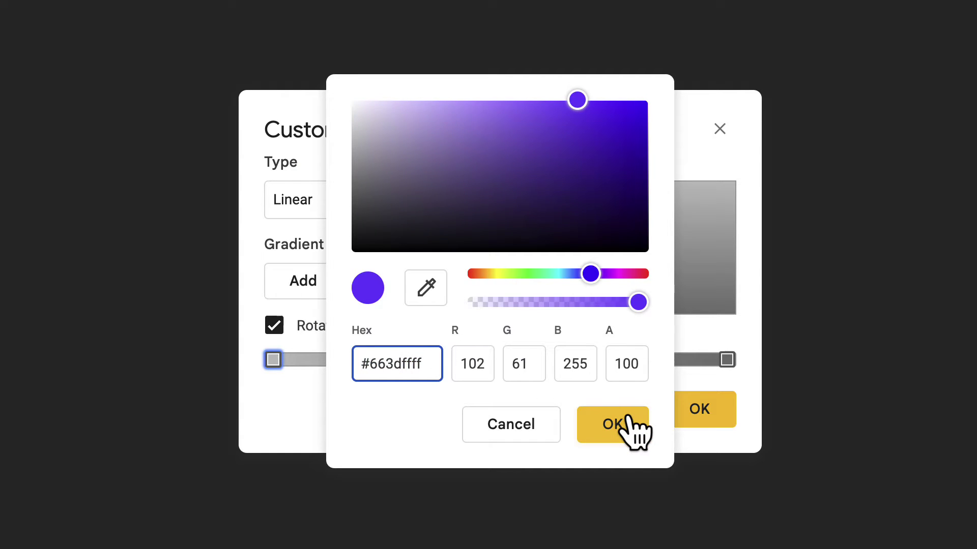
click(615, 424)
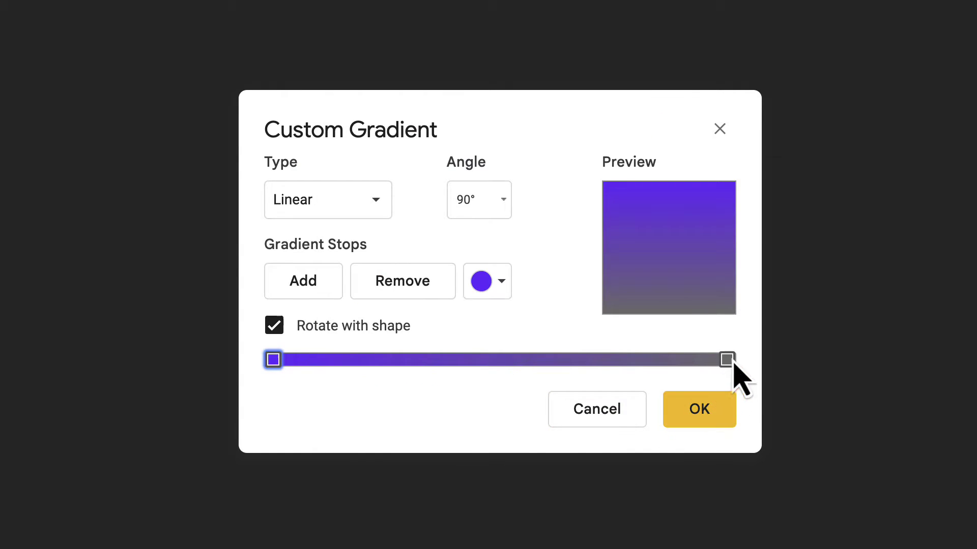
click(726, 359)
click(489, 282)
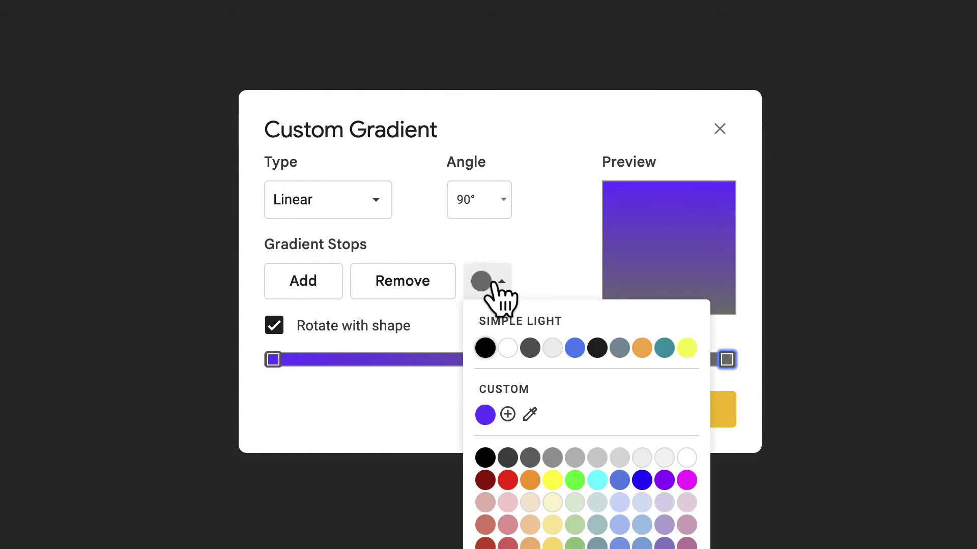
click(507, 414)
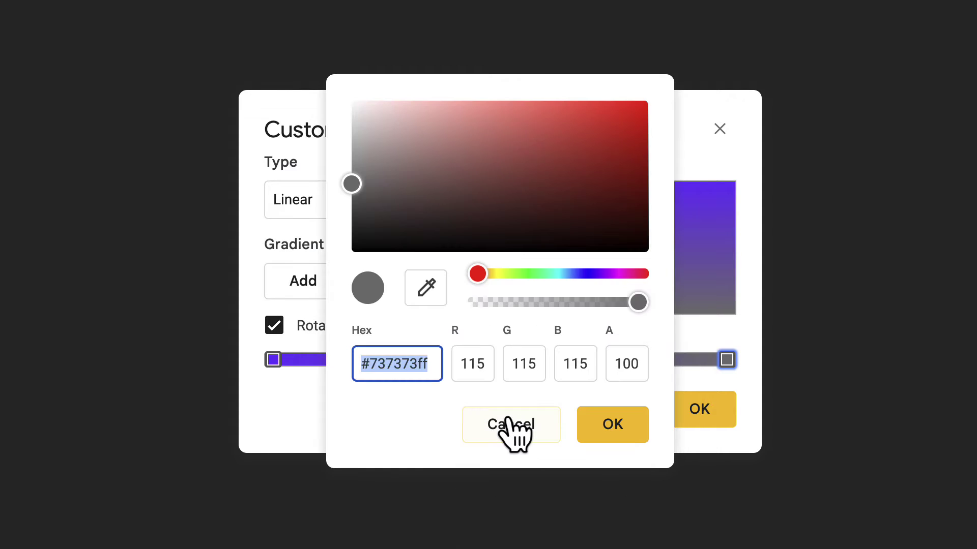
text(#cc4499ff)
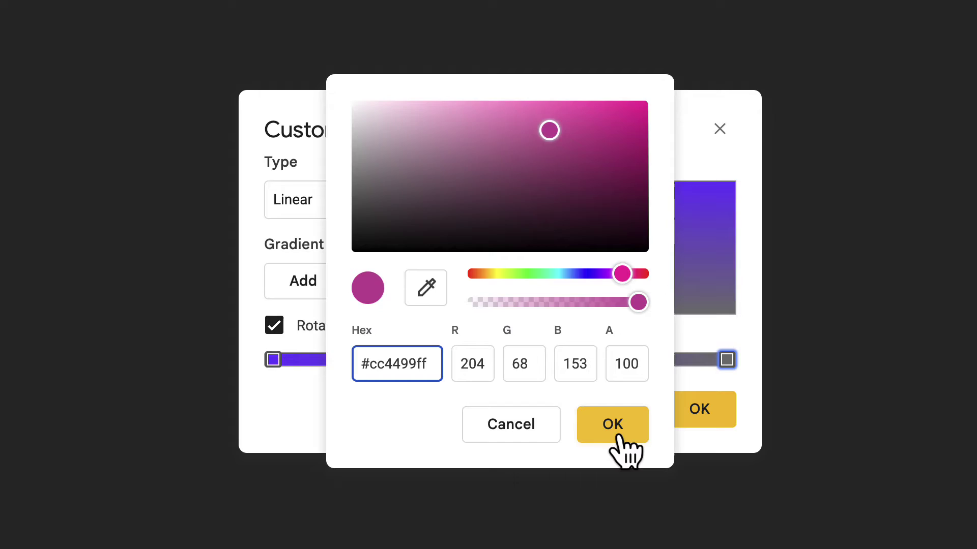
click(618, 436)
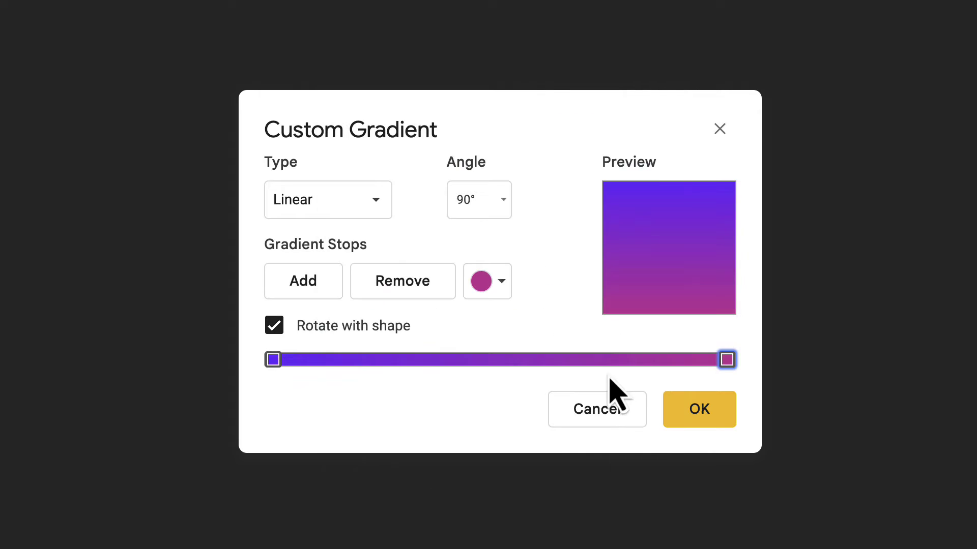
Add a #aa00ff middle stop, set the angle to 45° and apply the gradient.
click(320, 284)
click(504, 282)
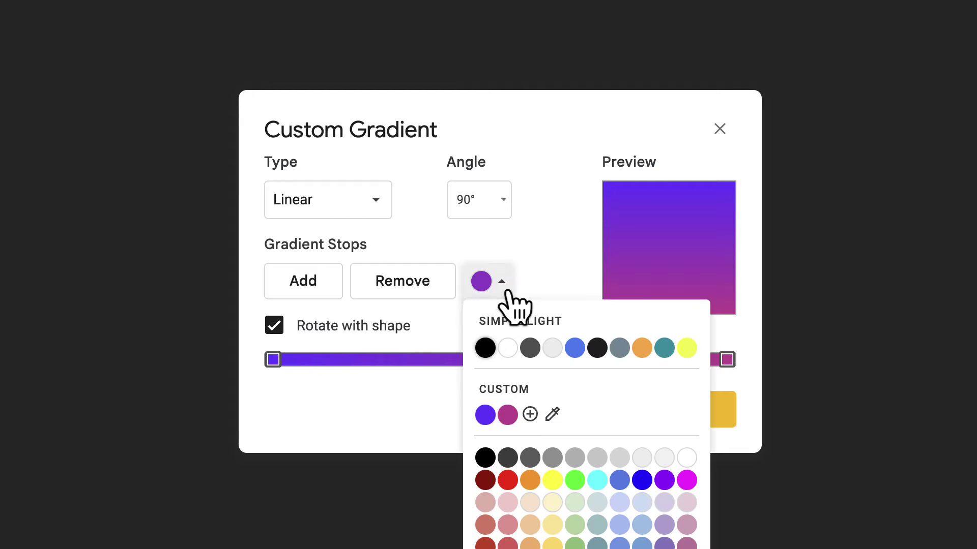
click(530, 414)
text(#aa00ffff)
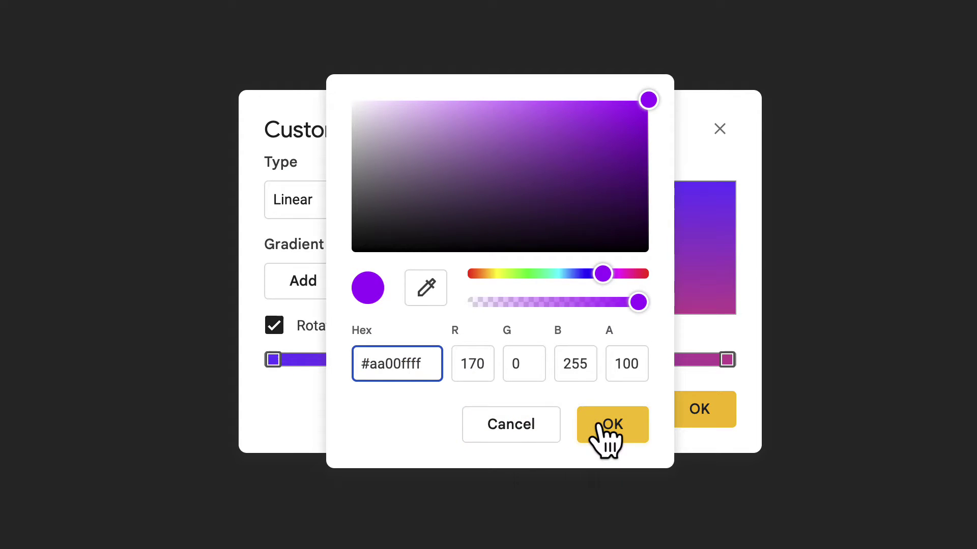
click(601, 427)
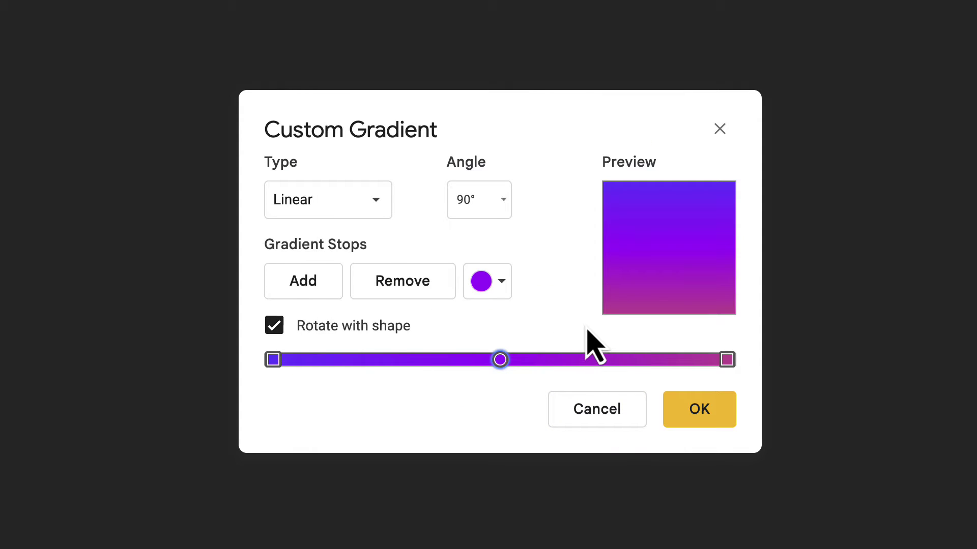
click(491, 199)
click(500, 273)
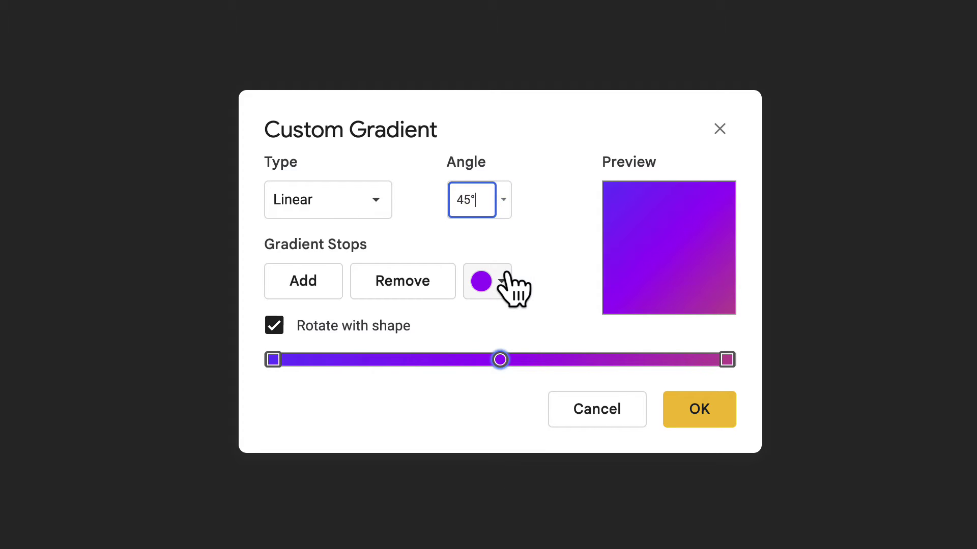
click(697, 410)
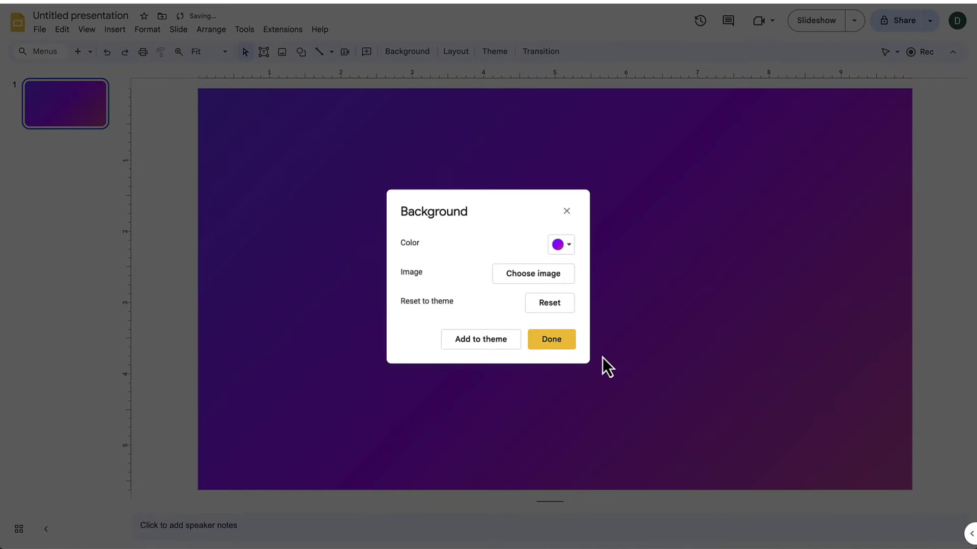
Draw a wide text box on the upper slide and type GRADIENT.
click(561, 346)
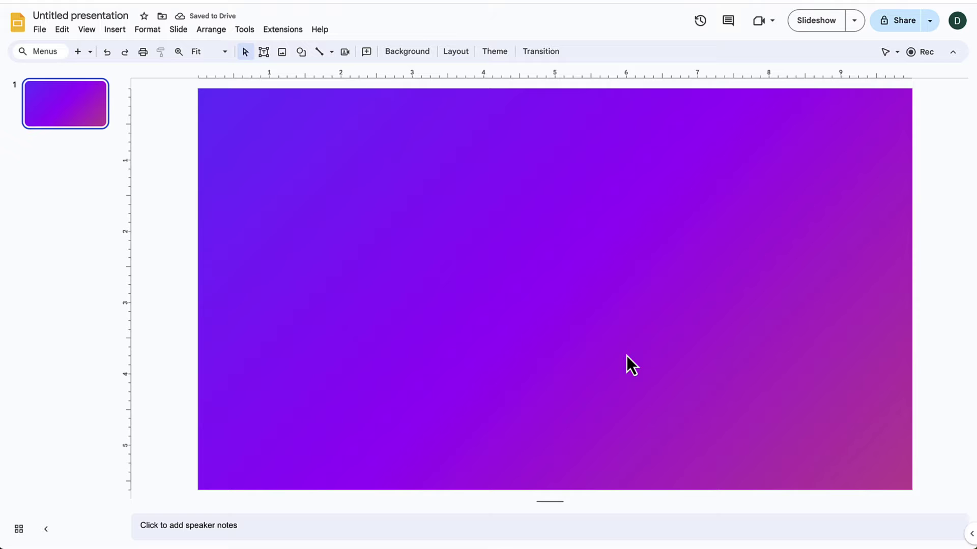
click(264, 51)
drag(228, 166, 865, 380)
text(GRADIENT)
Style GRADIENT in Bebas Neue, 150 pt, centred and white.
key(ctrl+a)
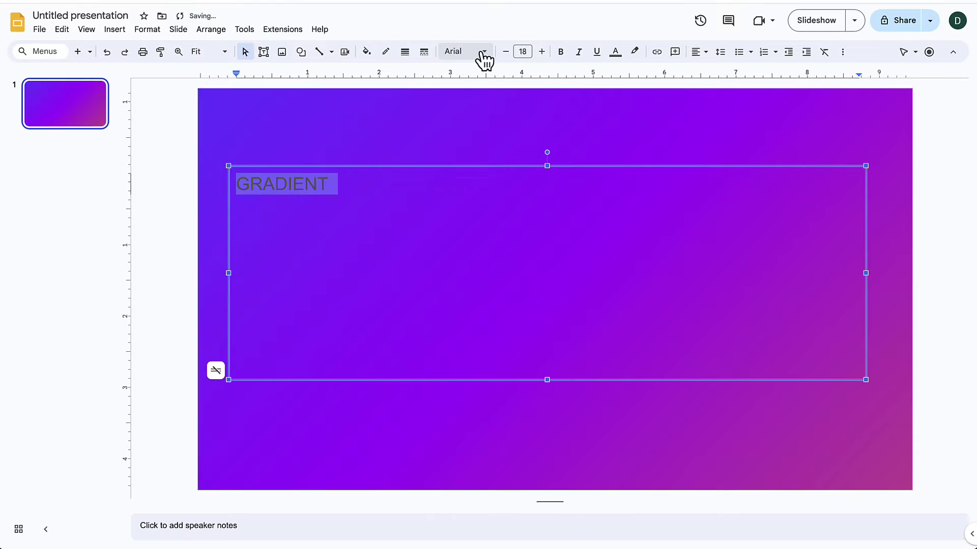
click(480, 53)
click(490, 163)
click(521, 52)
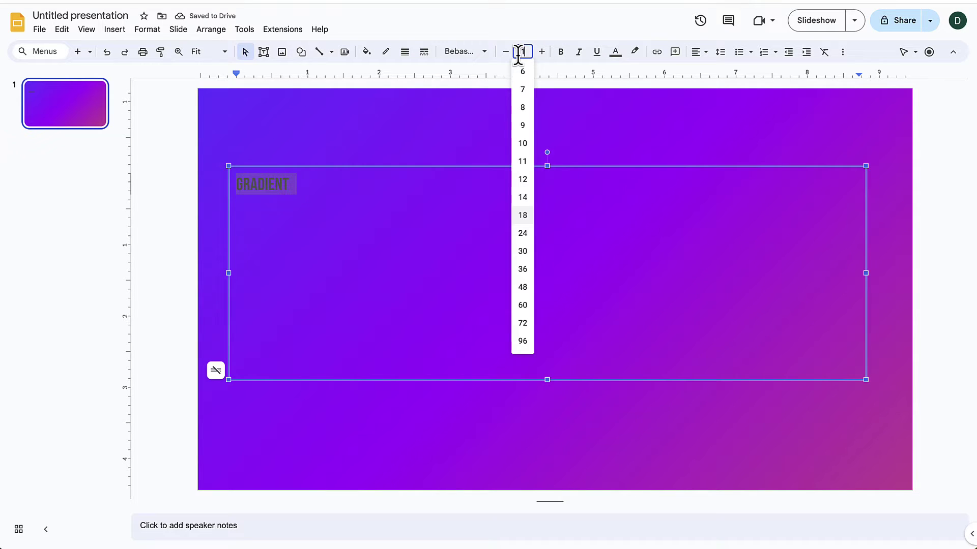
text(150)
key(Return)
click(706, 51)
click(717, 77)
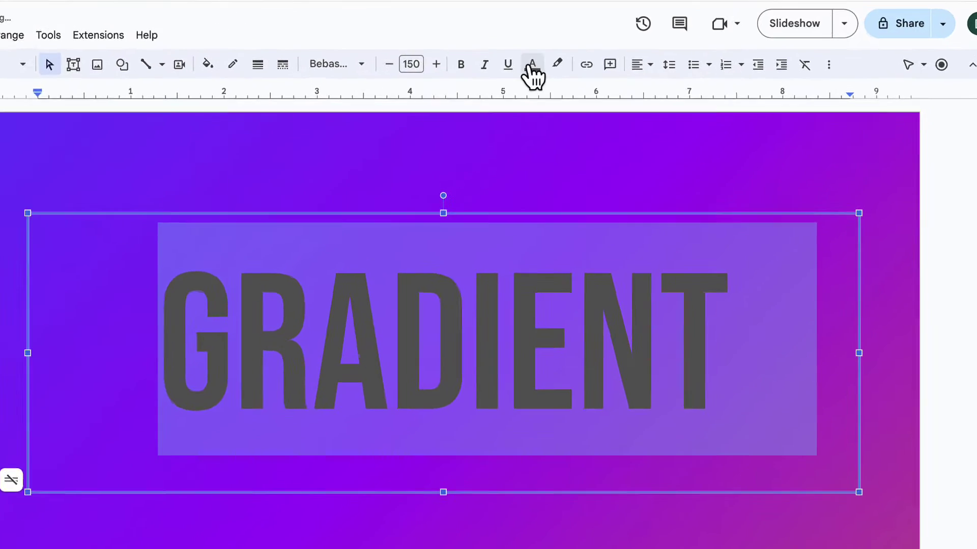
click(615, 51)
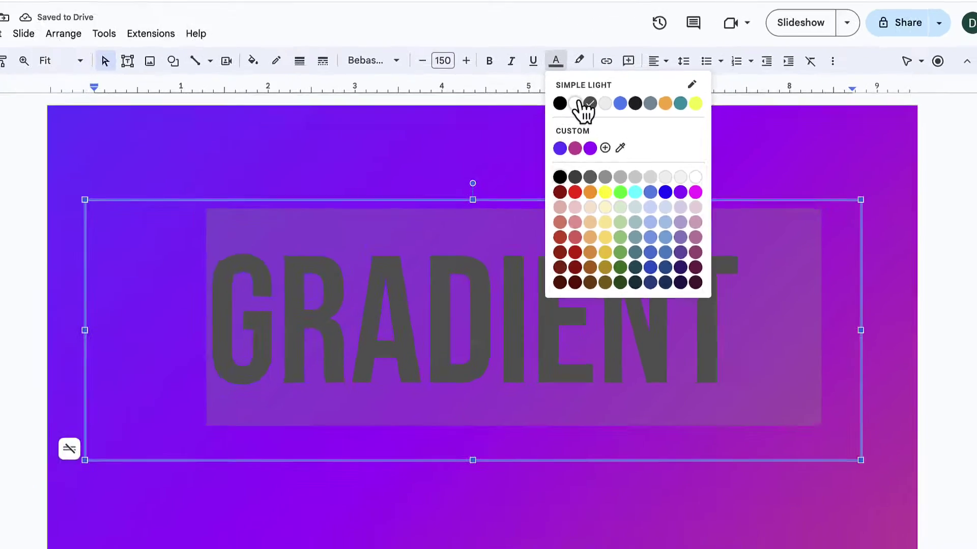
click(423, 149)
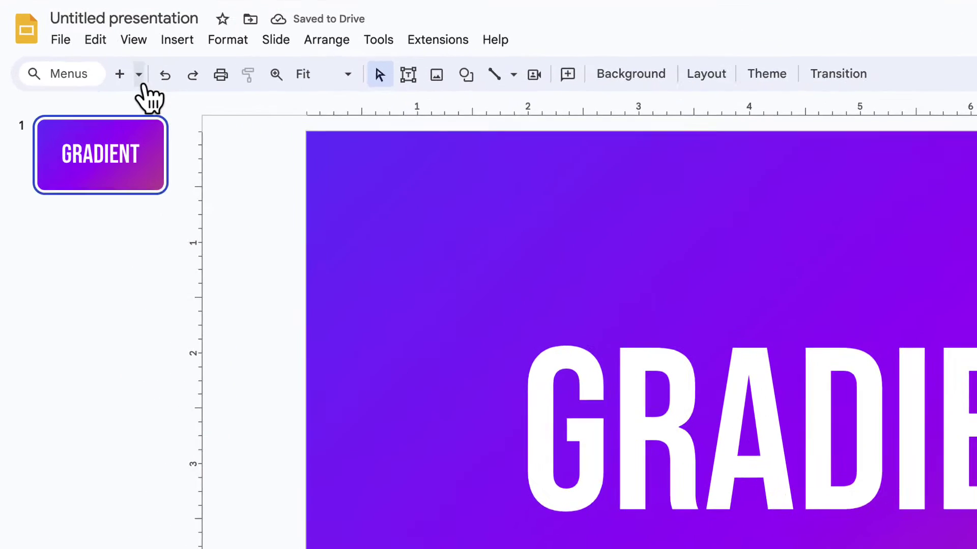
Add a blank second slide with a GRADIENT word art object.
click(90, 51)
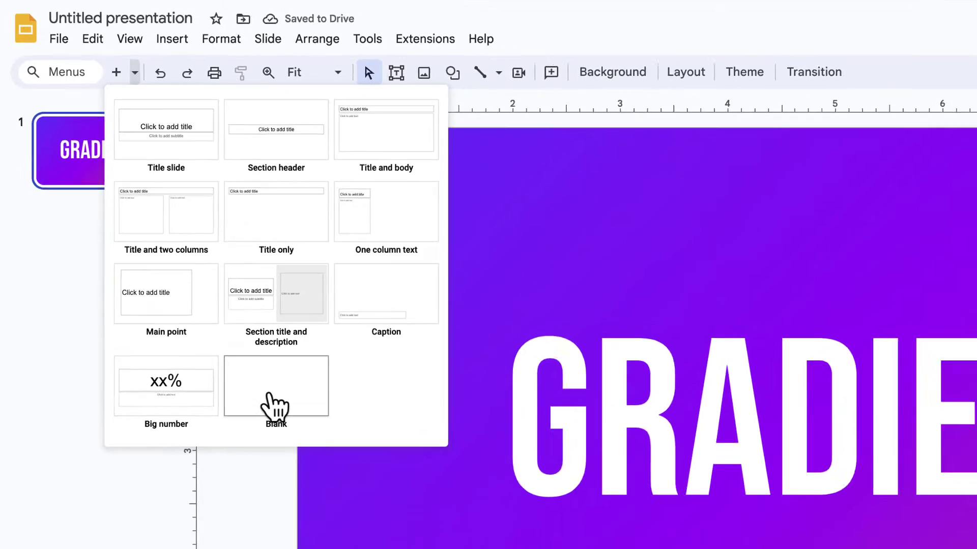
click(300, 453)
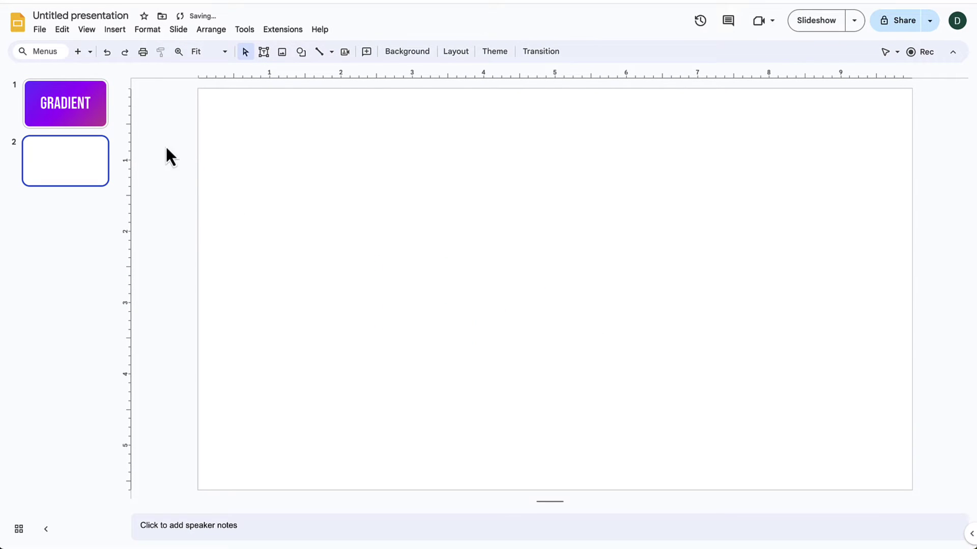
click(123, 34)
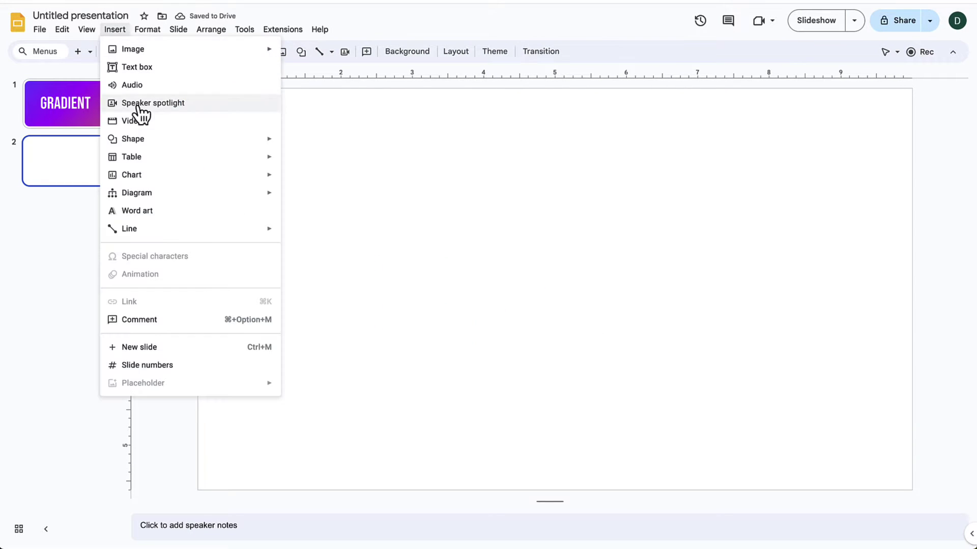
click(182, 218)
text(GRADIENT)
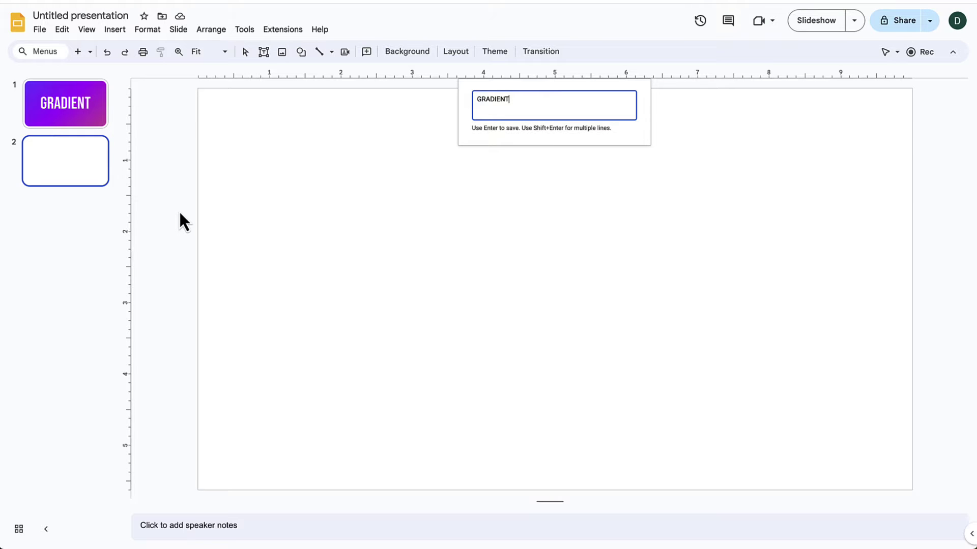
key(Return)
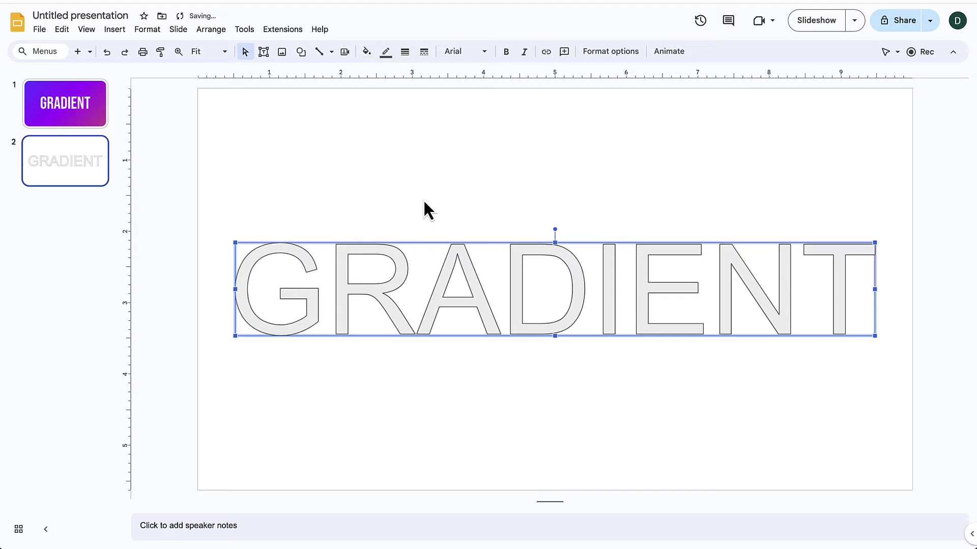
Set the word art to Bebas Neue and enlarge it across the slide.
click(481, 52)
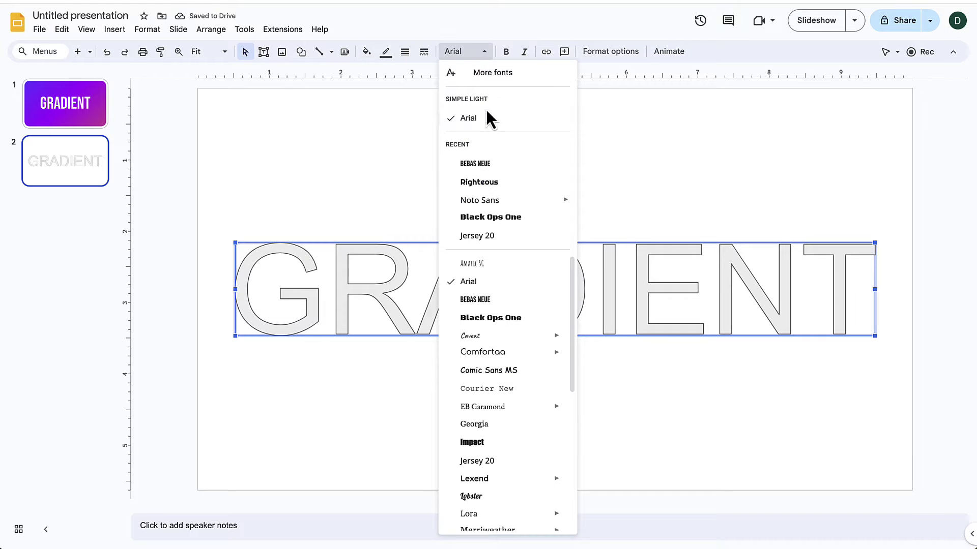
click(475, 164)
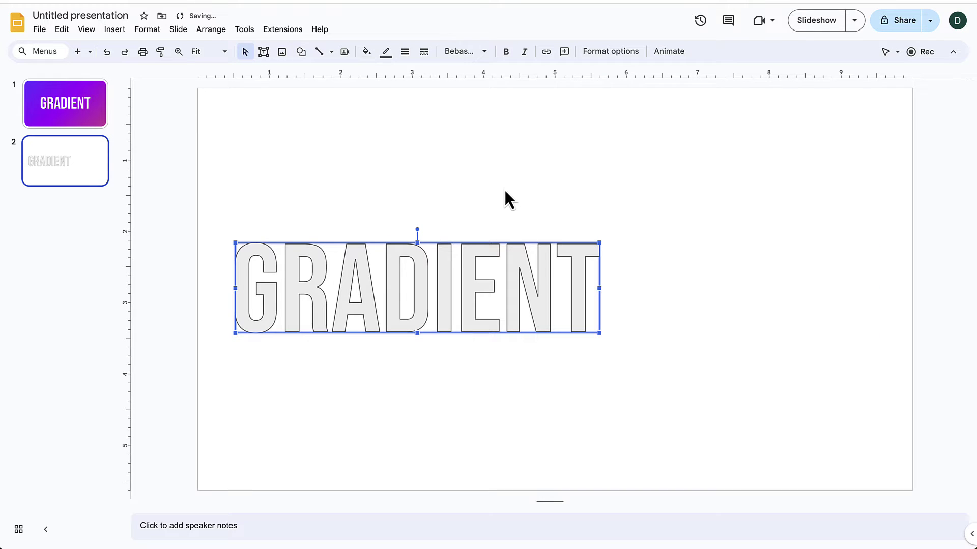
drag(592, 328, 769, 360)
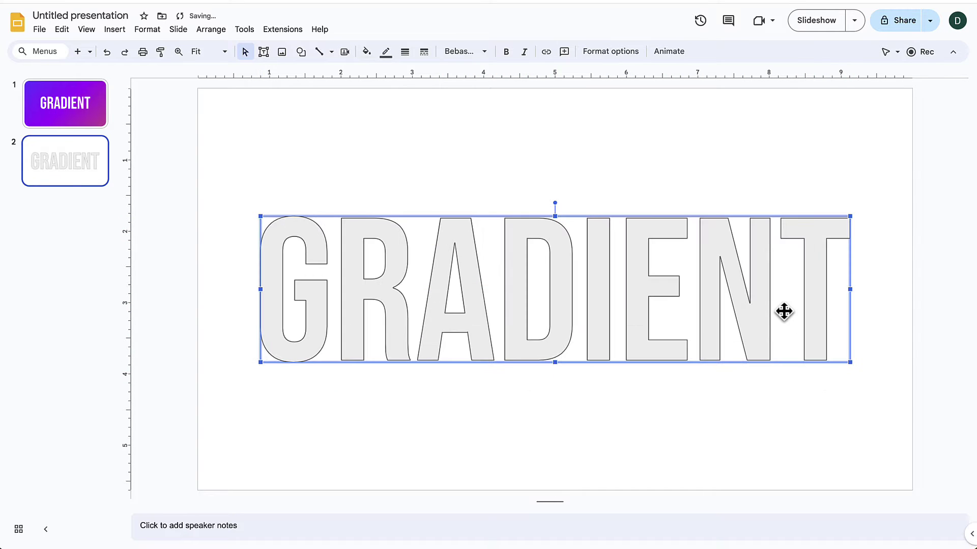
Make the GRADIENT letters' outline transparent and fill them with the custom purple gradient.
click(385, 51)
click(443, 256)
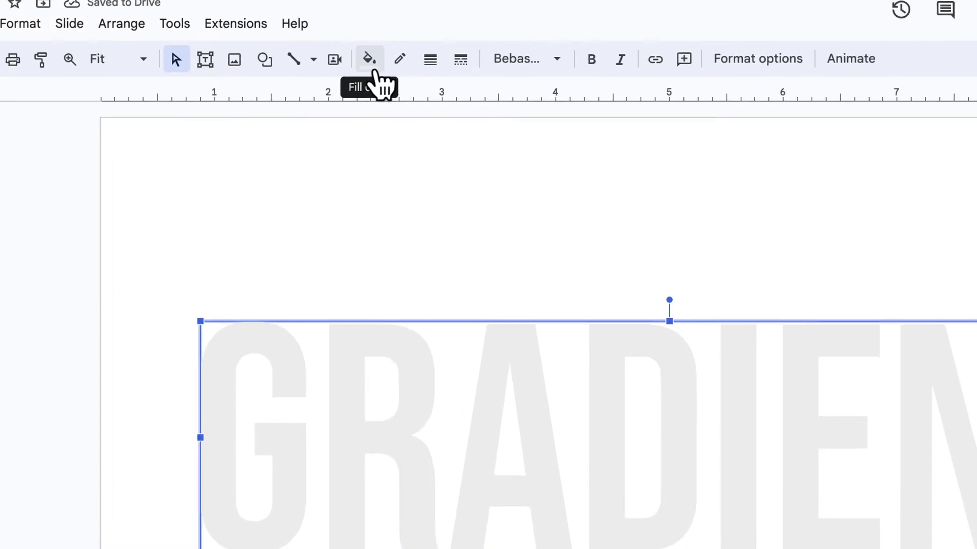
click(367, 52)
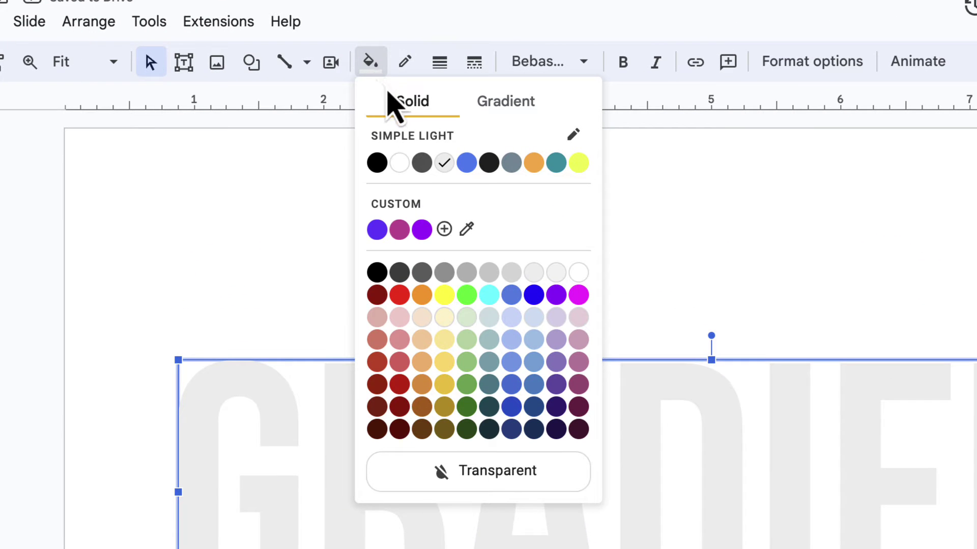
click(490, 102)
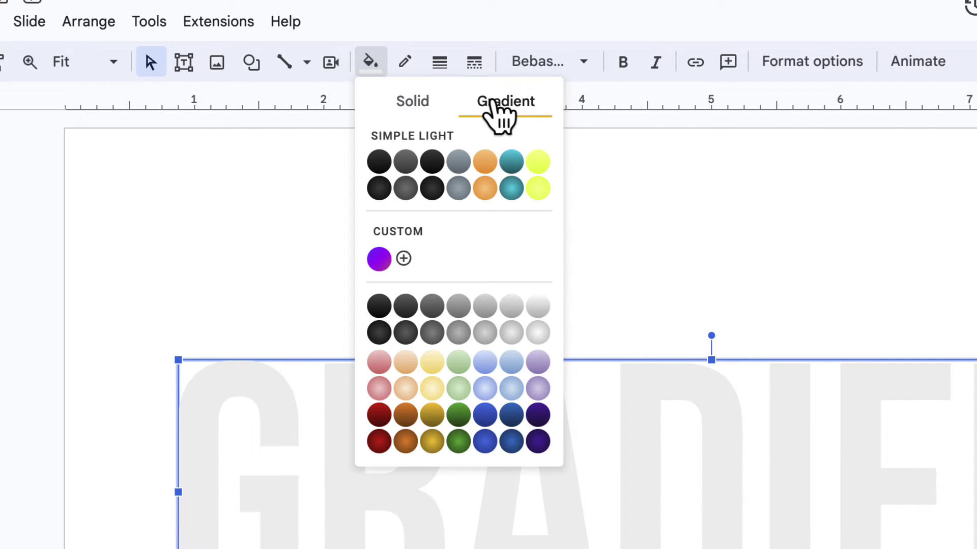
click(380, 260)
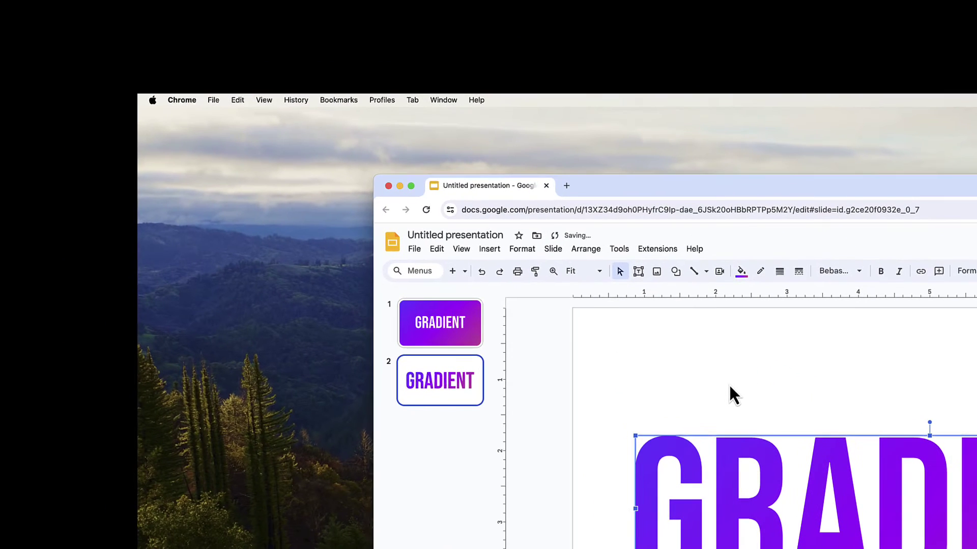
click(674, 368)
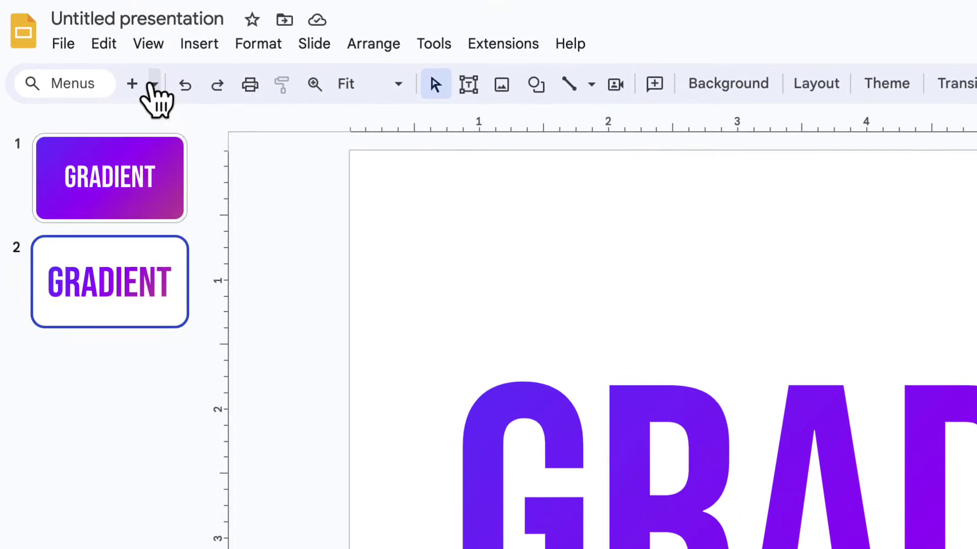
Add a blank slide and insert the aurora church photo from a 'northern lights iceland' web search.
click(465, 271)
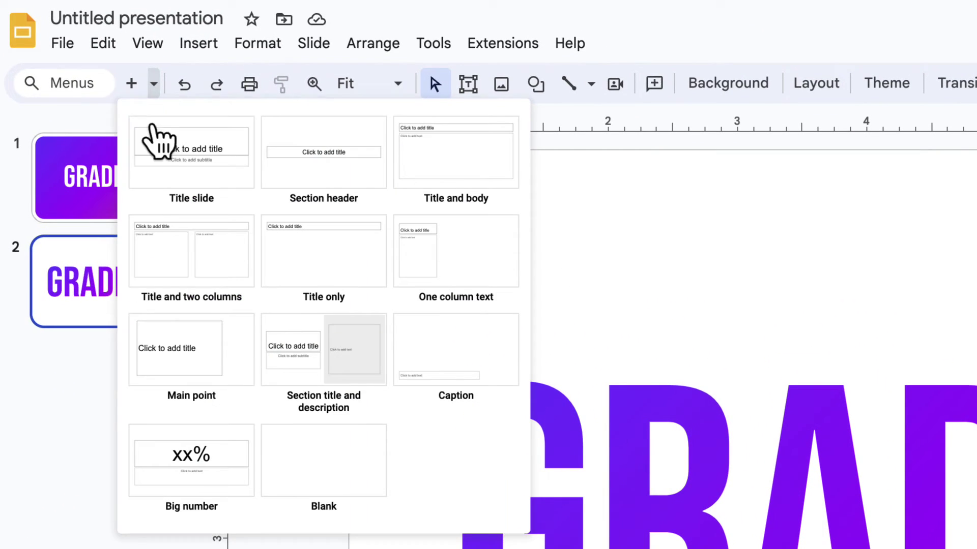
click(337, 483)
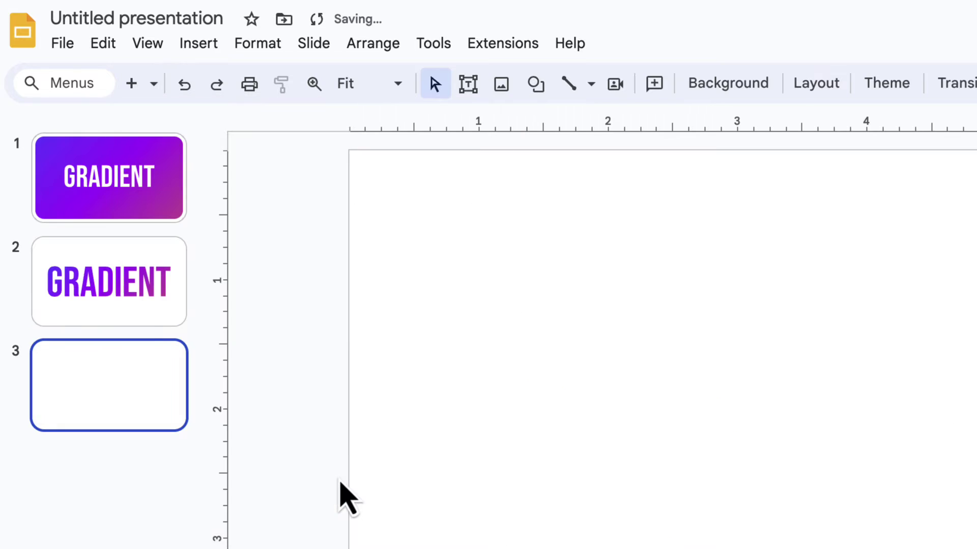
click(117, 30)
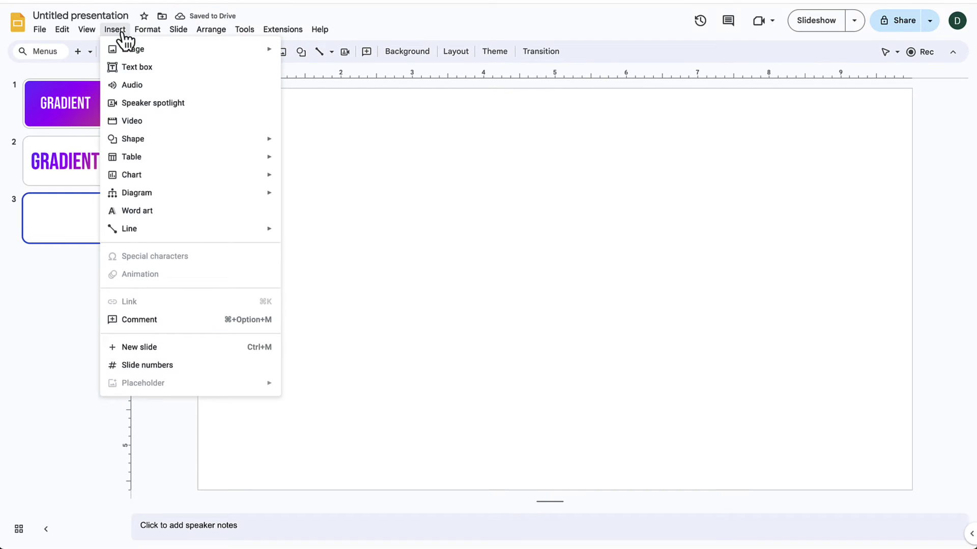
mouse_move(130, 49)
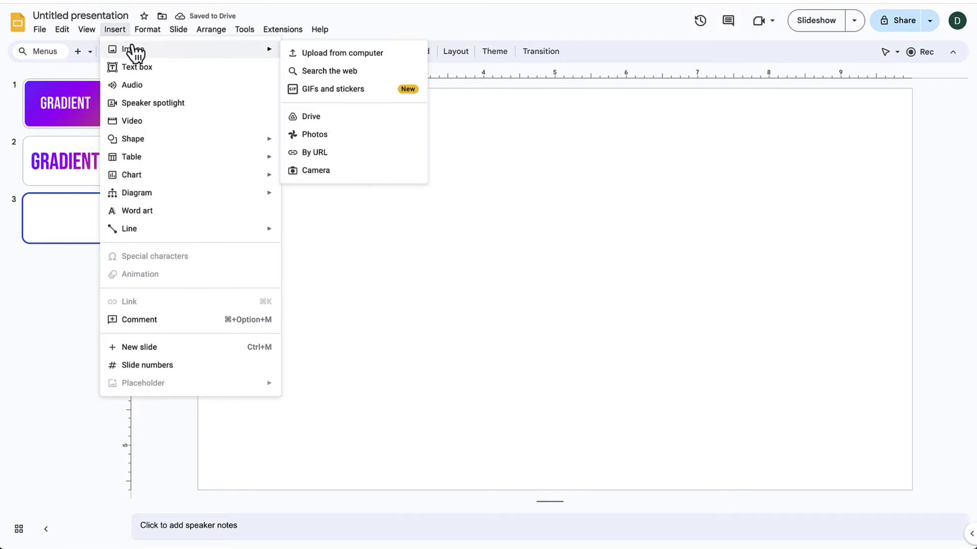
click(330, 72)
text(nor)
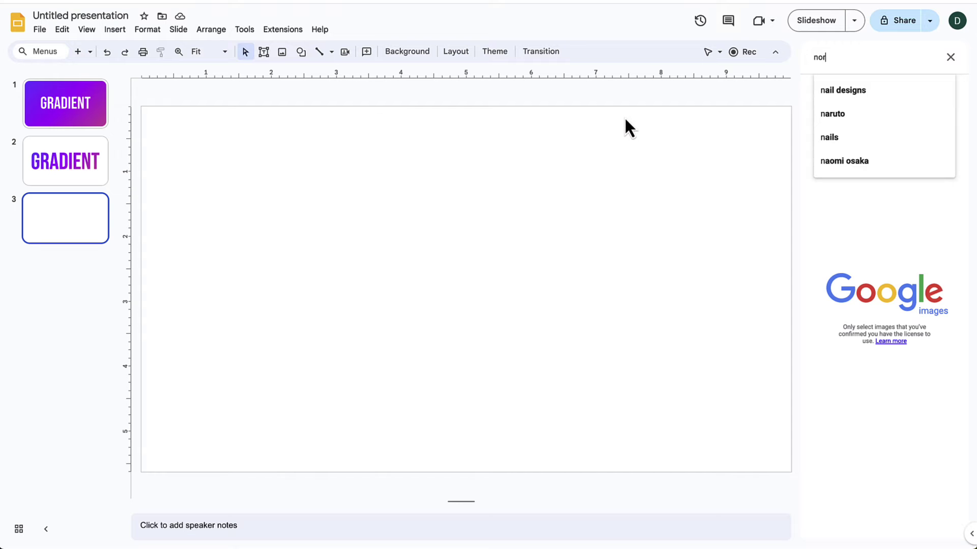
text(thern light)
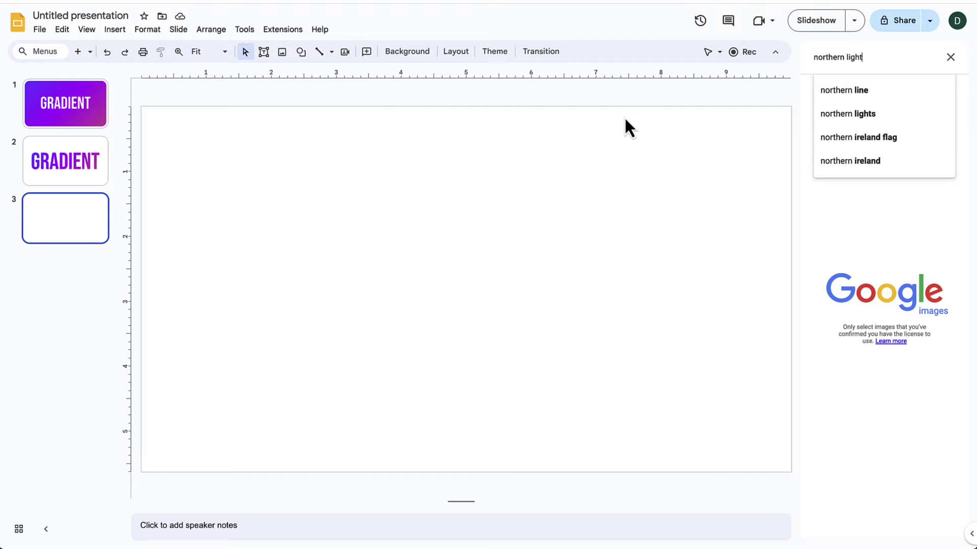
text(s iceland)
key(Return)
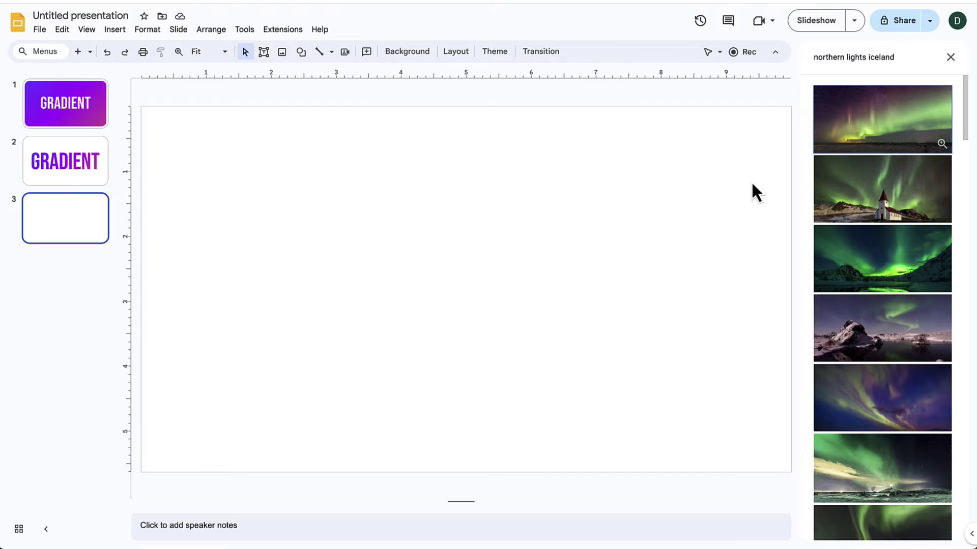
drag(905, 200, 490, 304)
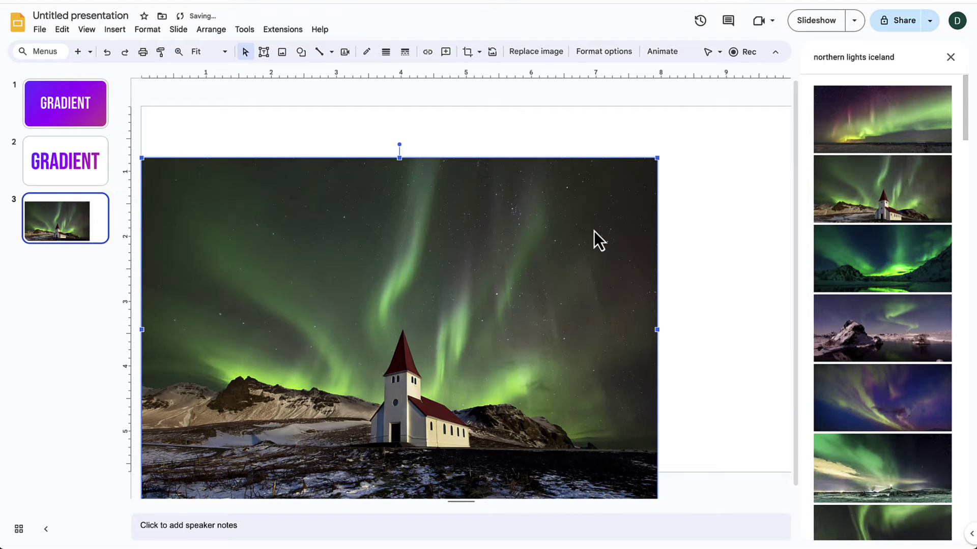
Enlarge and reposition the aurora church photo to span the slide.
drag(647, 165, 783, 79)
click(950, 57)
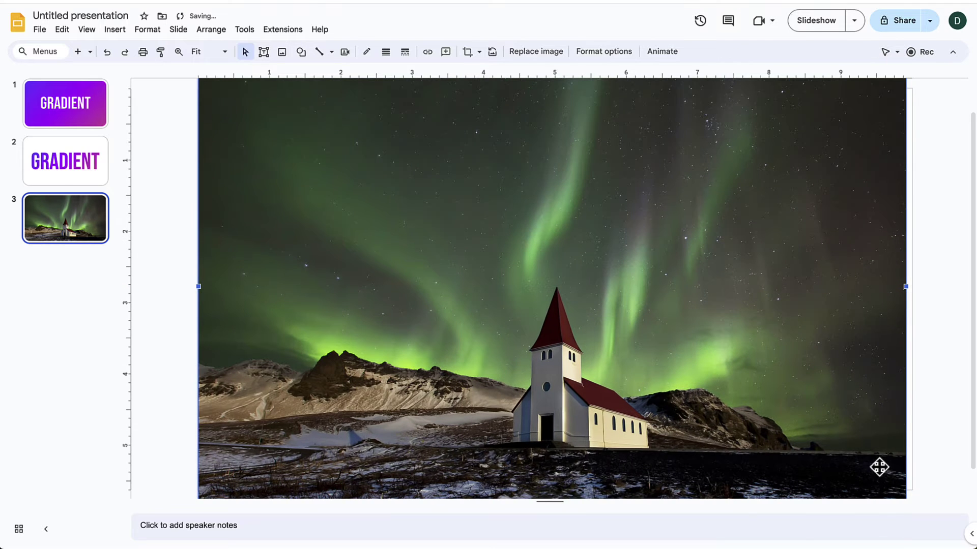
drag(918, 510, 902, 472)
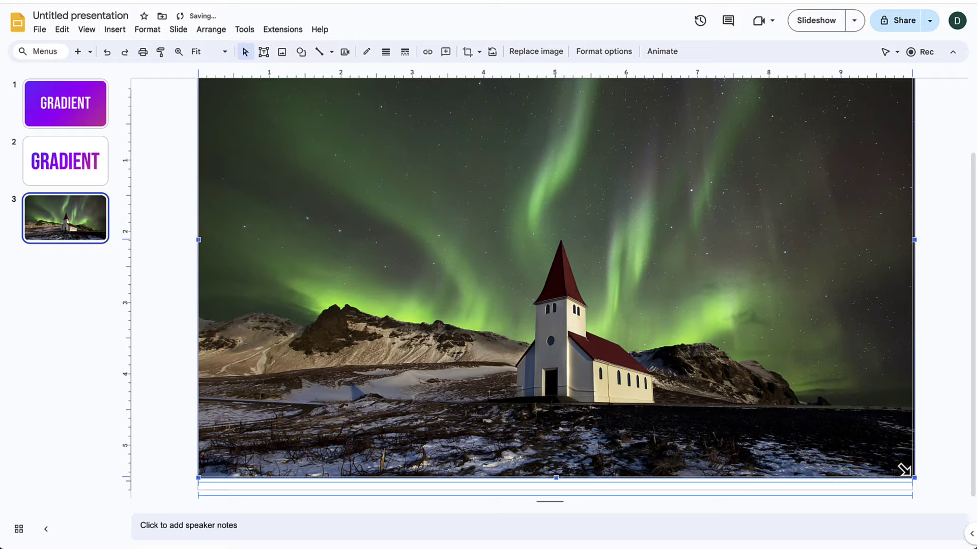
drag(846, 448, 847, 458)
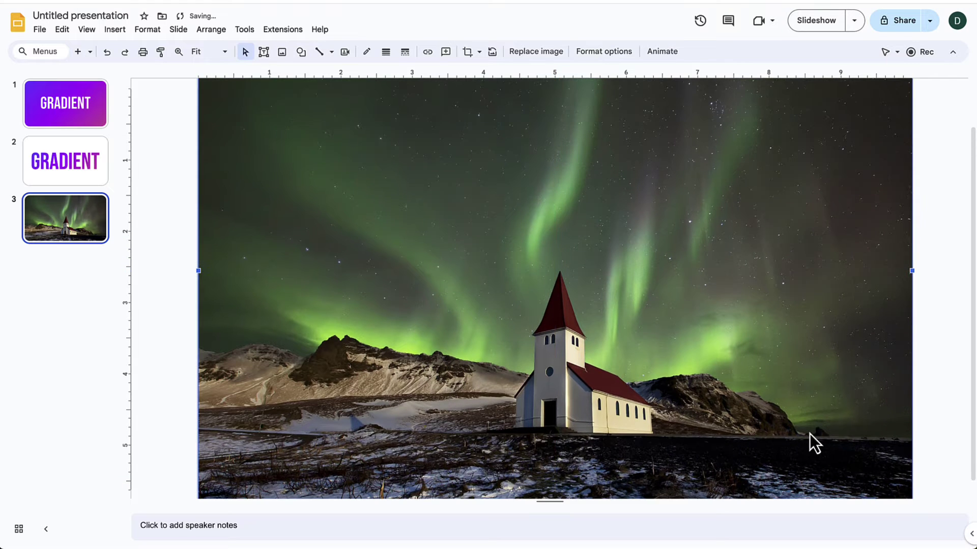
scroll(770, 433, down, 1)
Crop away the snowy foreground and the top of the sky to fit the slide.
double_click(732, 430)
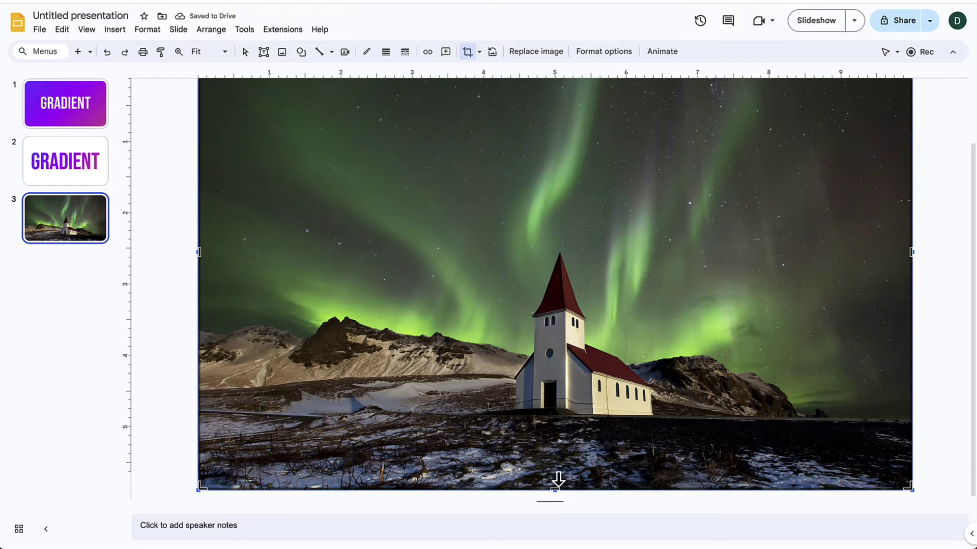
drag(558, 480, 555, 430)
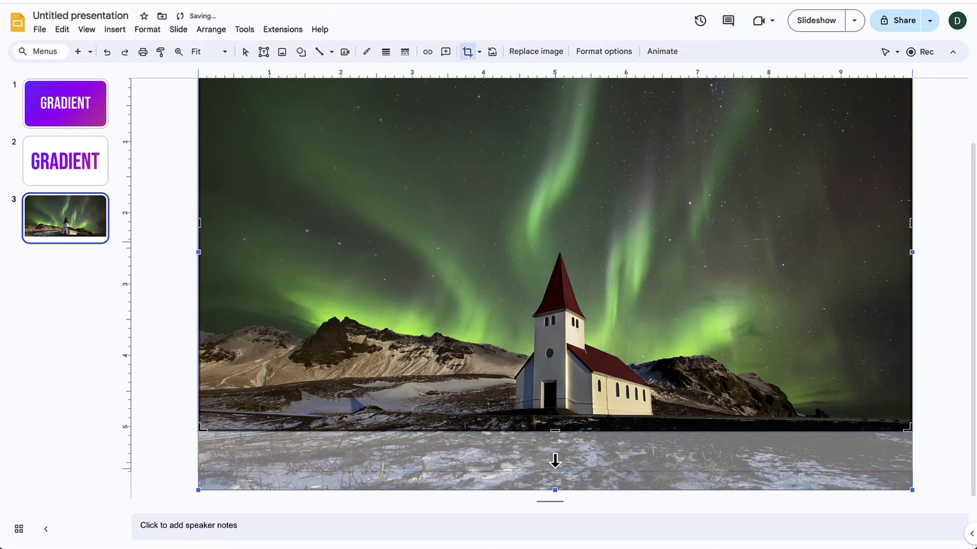
scroll(614, 375, up, 4)
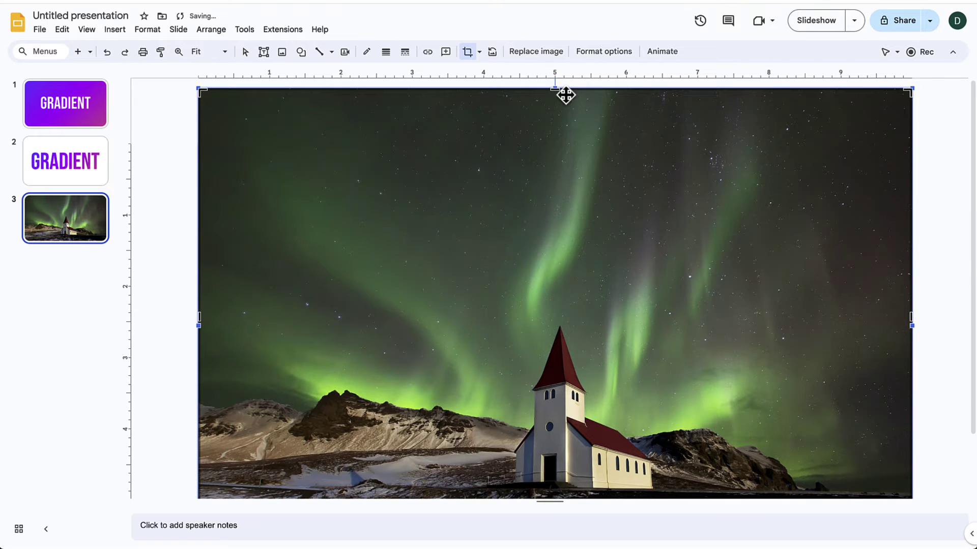
drag(556, 91, 558, 145)
key(Return)
scroll(923, 180, down, 3)
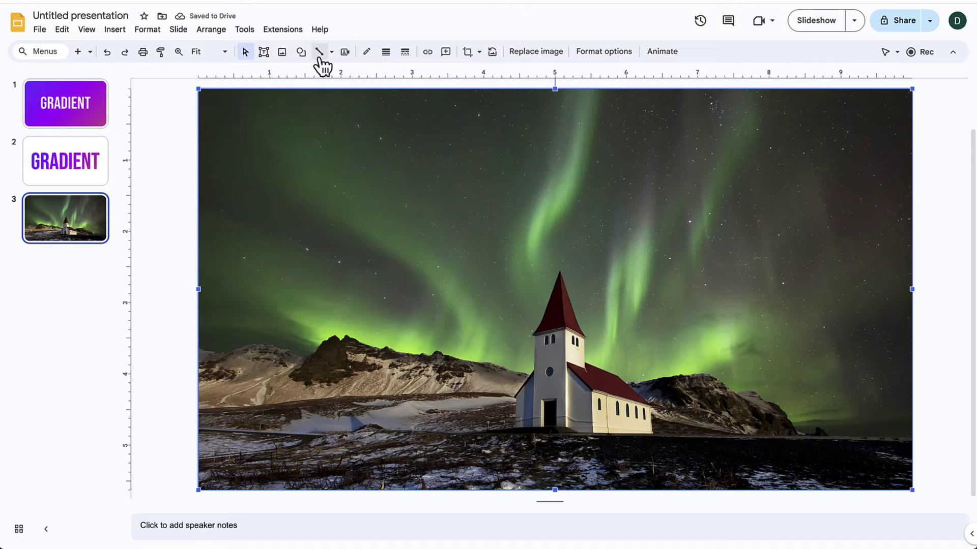
Draw a text box across the top of the photo reading NORTHERN LIGHTS.
click(263, 51)
drag(268, 103, 861, 184)
text(NORTHERN)
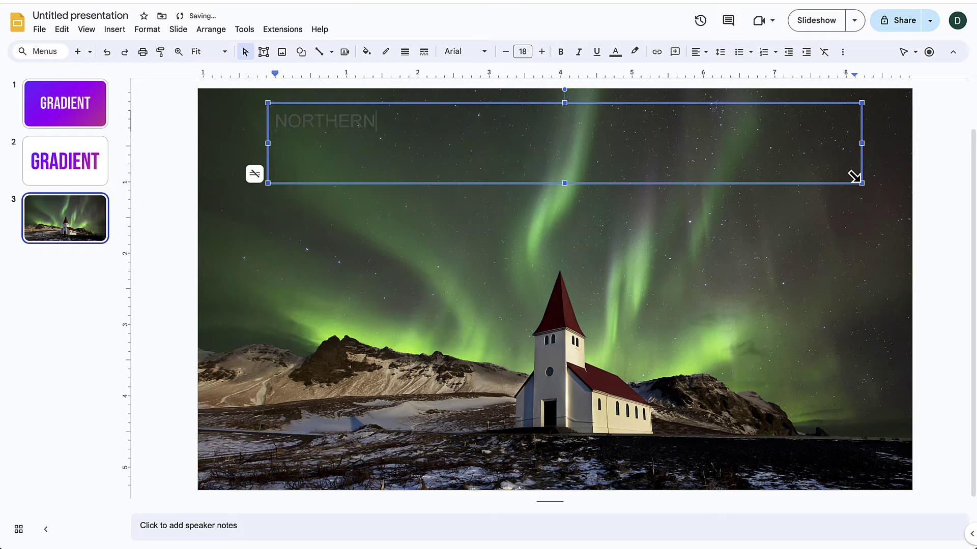
text( LIGHTS)
Style the title in Righteous, 50 pt, white and centred.
key(ctrl+a)
click(462, 52)
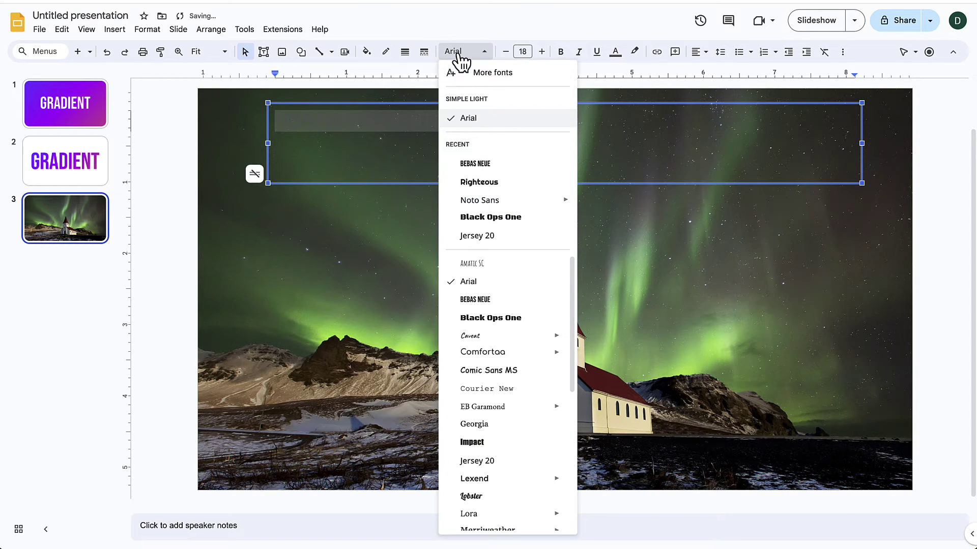
click(479, 183)
click(522, 53)
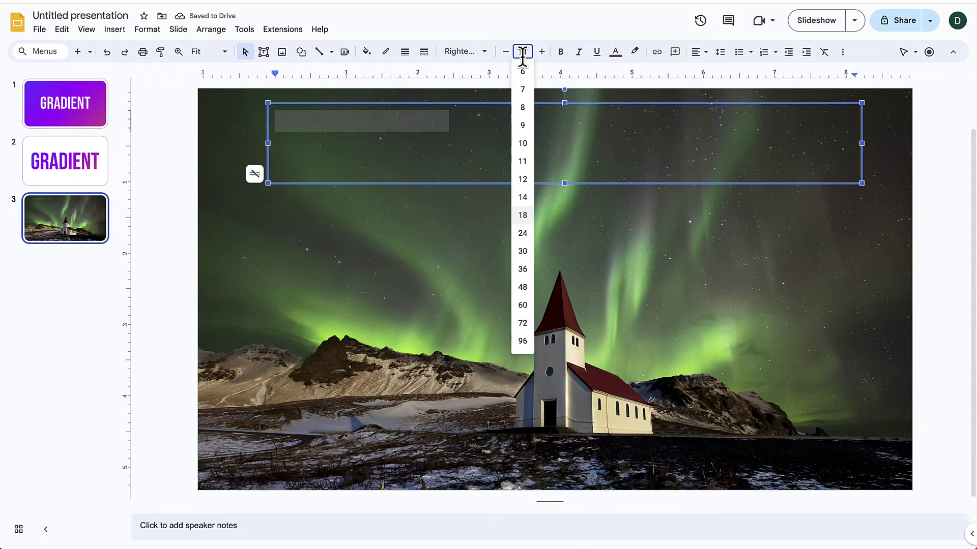
text(50)
key(Return)
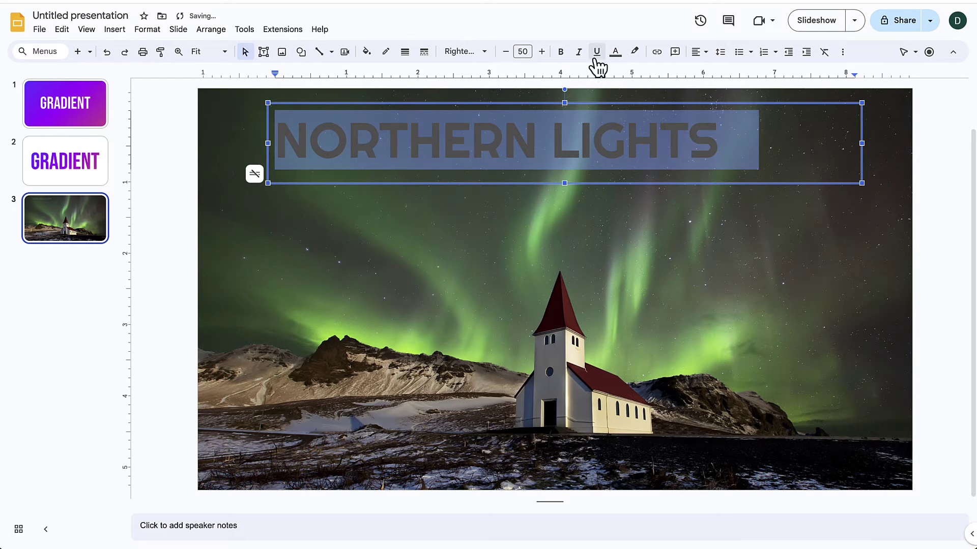
click(615, 53)
click(635, 86)
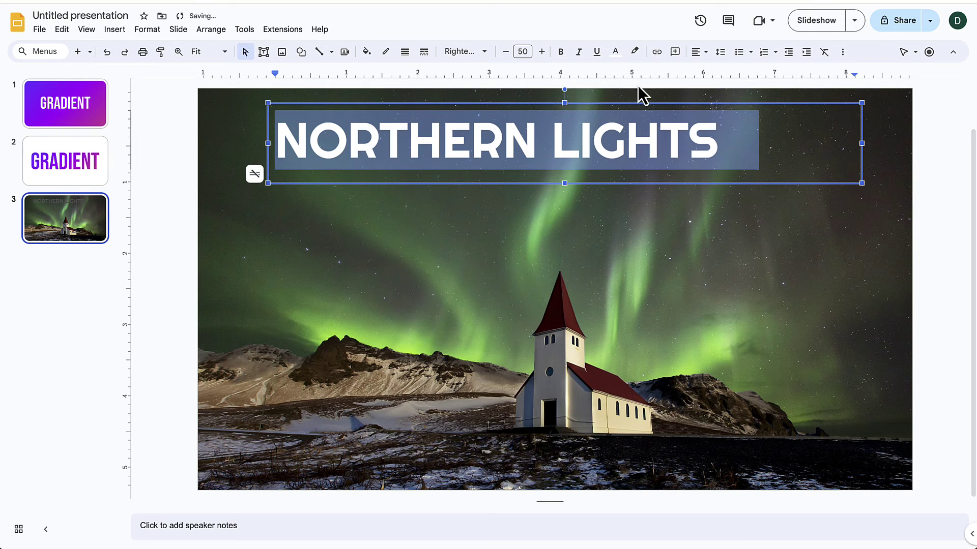
click(697, 53)
click(718, 76)
click(931, 174)
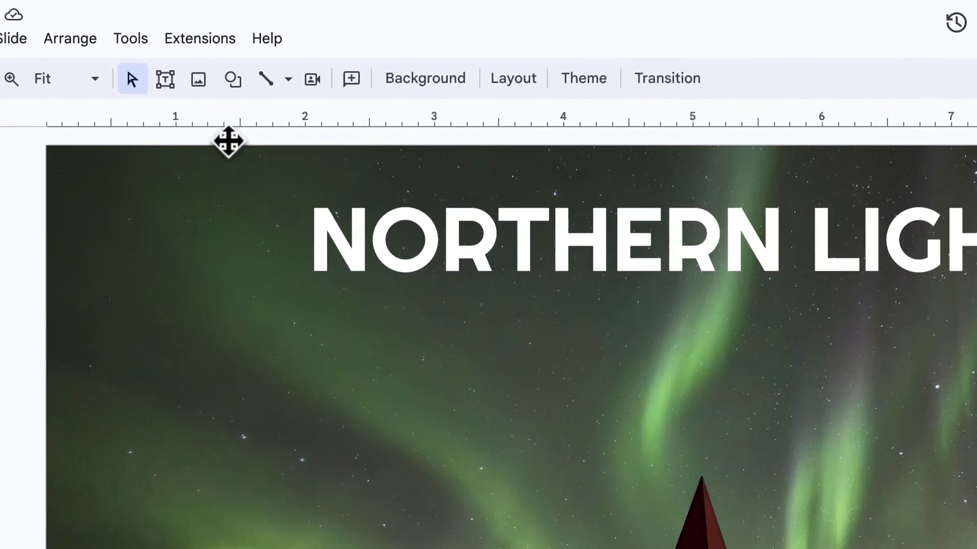
Draw a rectangle spanning the top part of the northern lights slide.
click(233, 79)
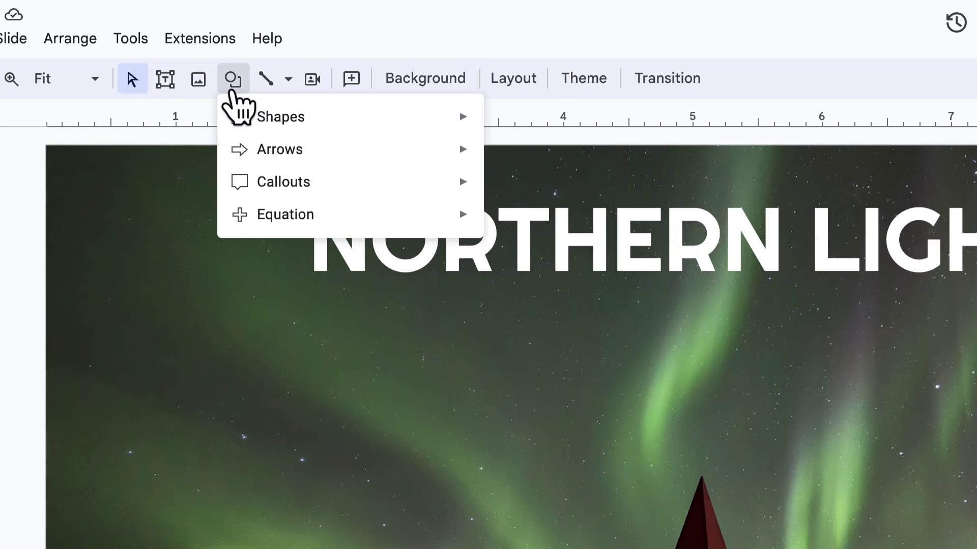
mouse_move(272, 128)
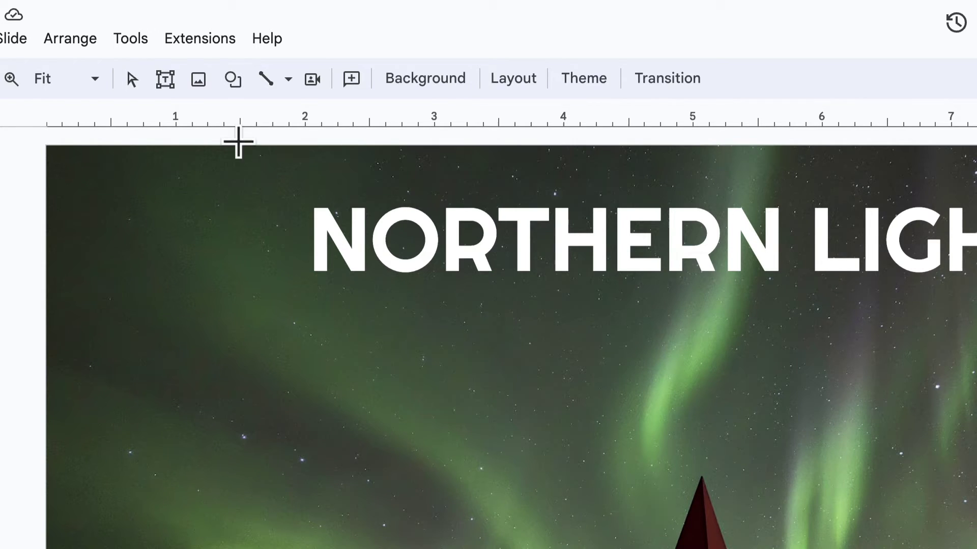
drag(46, 145, 974, 437)
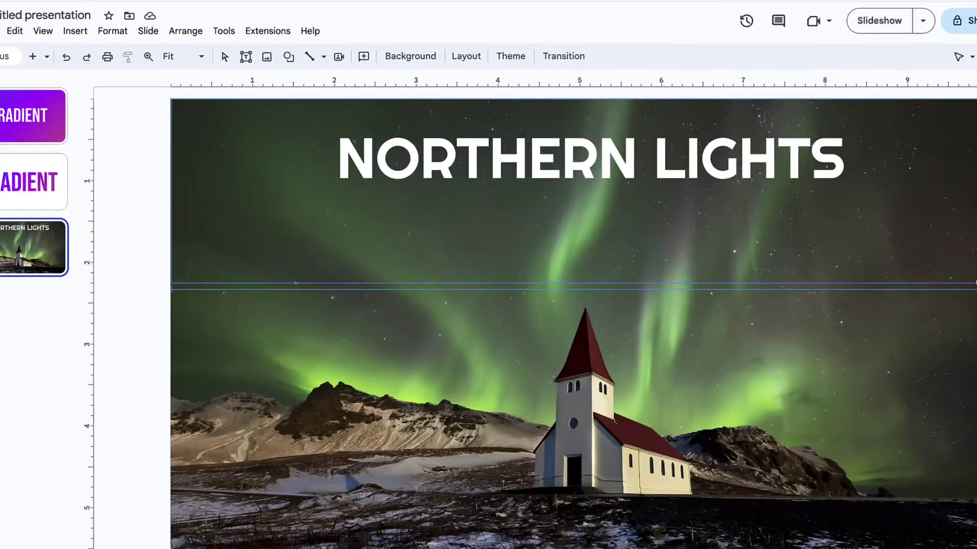
drag(976, 283, 976, 294)
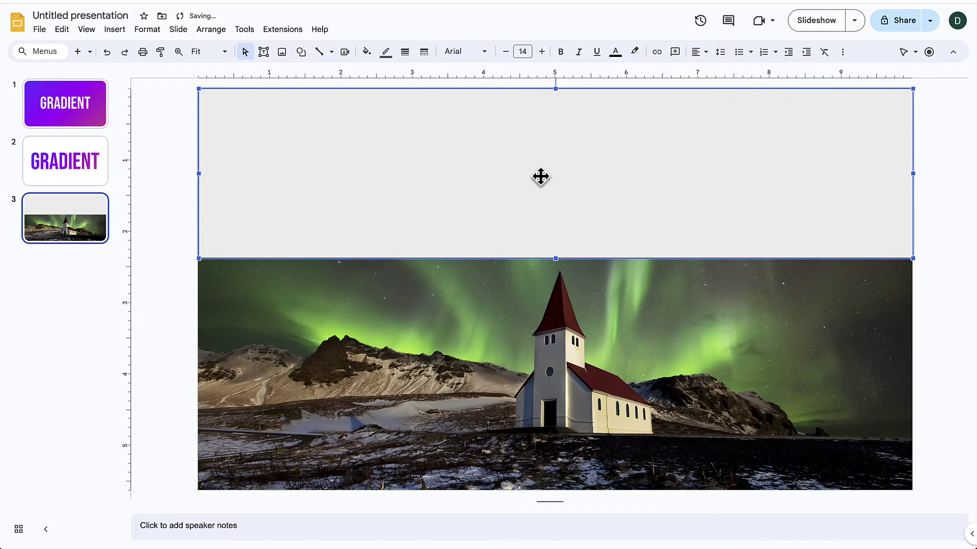
Make the rectangle's border transparent and start a custom gradient fill.
click(386, 53)
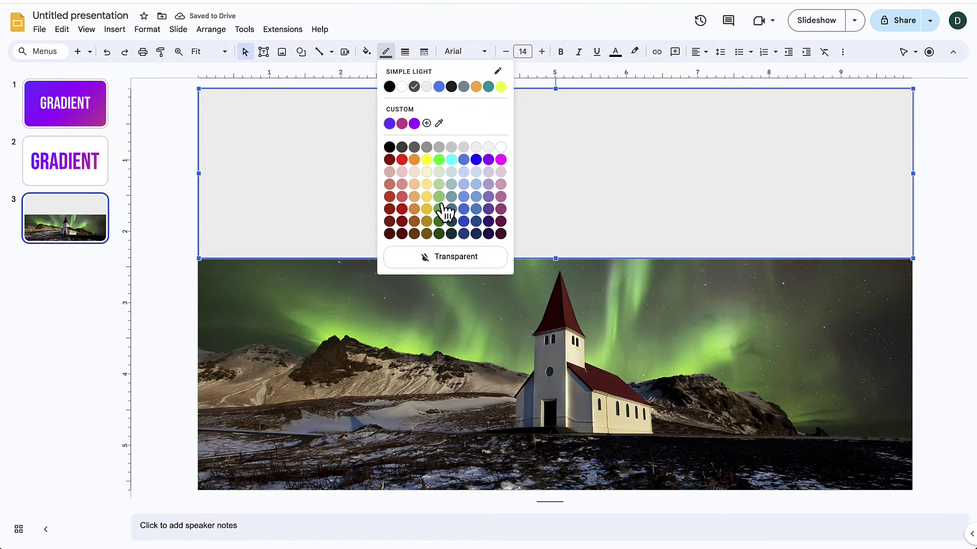
click(461, 262)
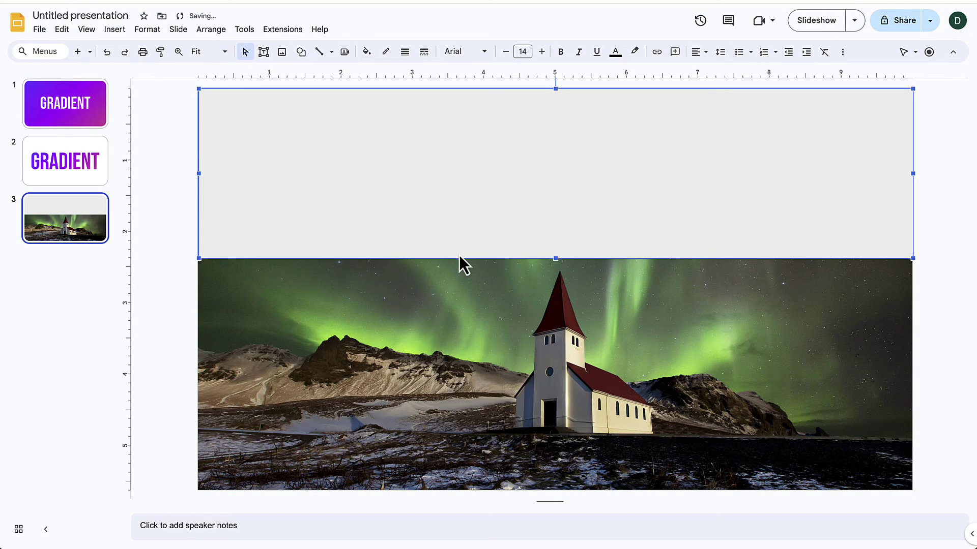
click(366, 53)
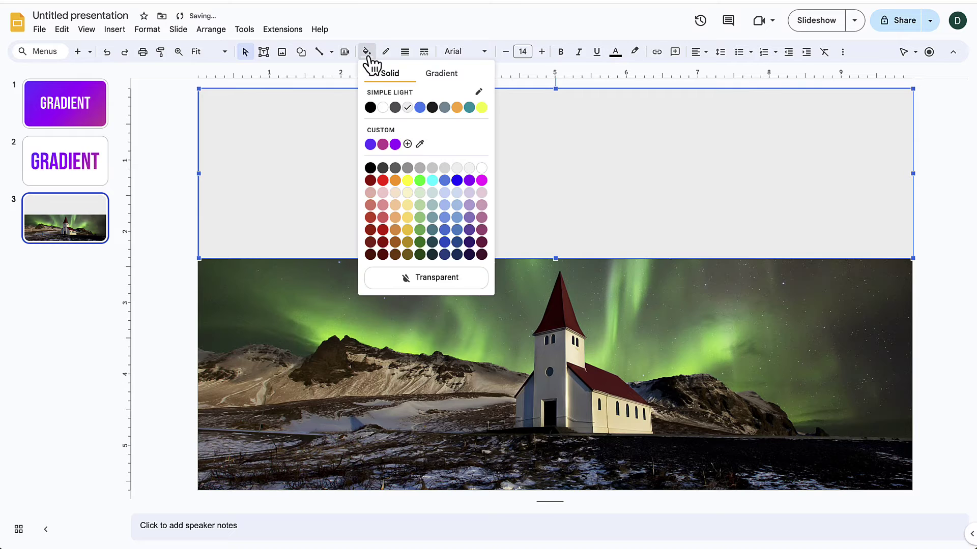
click(443, 74)
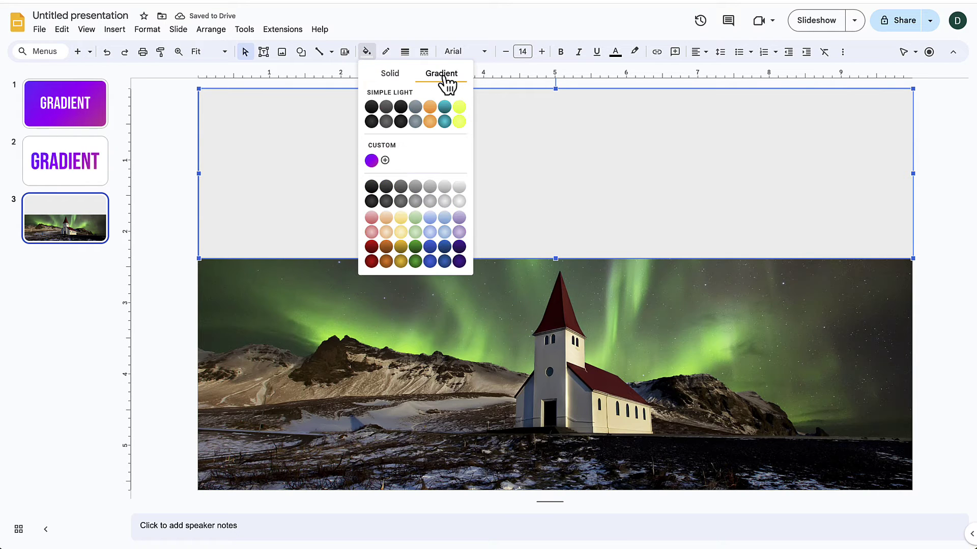
click(385, 160)
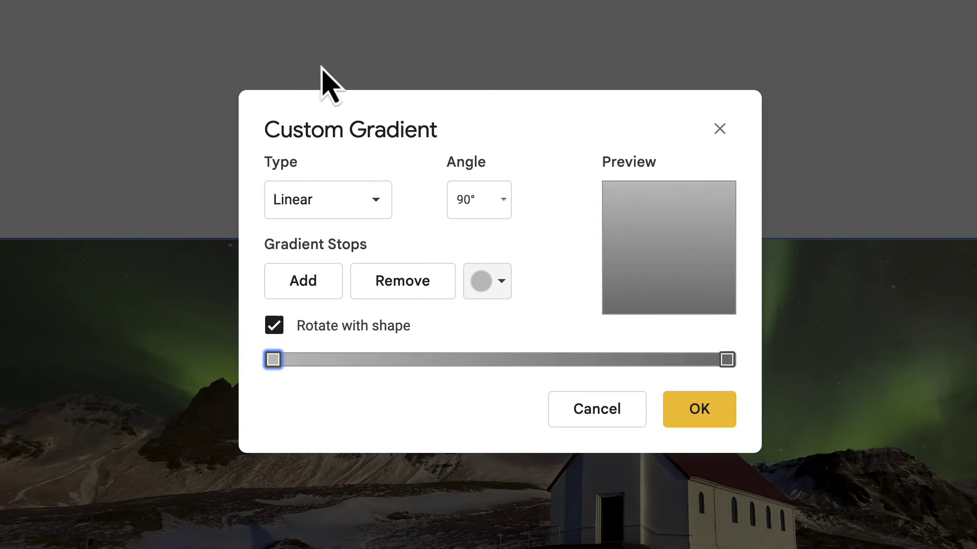
Set the rectangle gradient from black to fully transparent white (#ffffff00) and apply it.
click(493, 281)
click(487, 345)
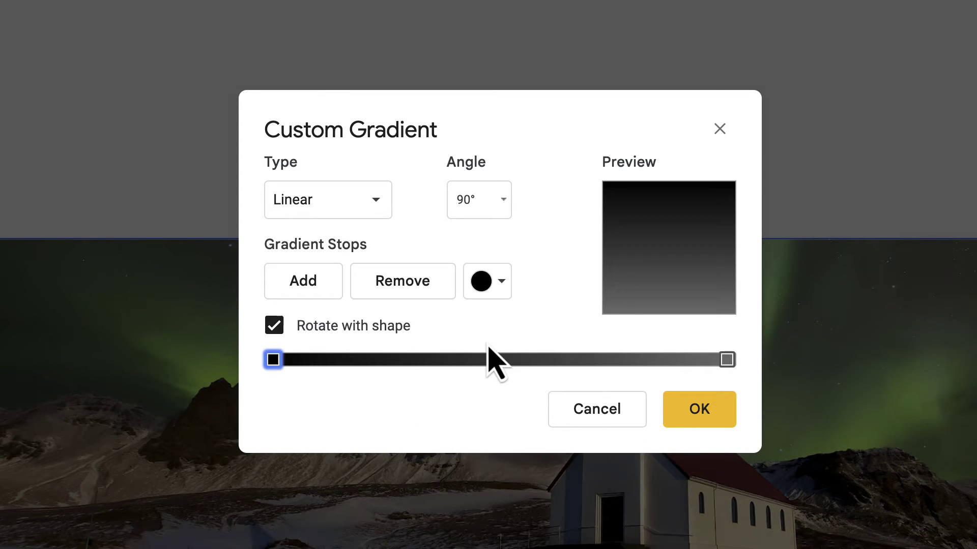
click(726, 360)
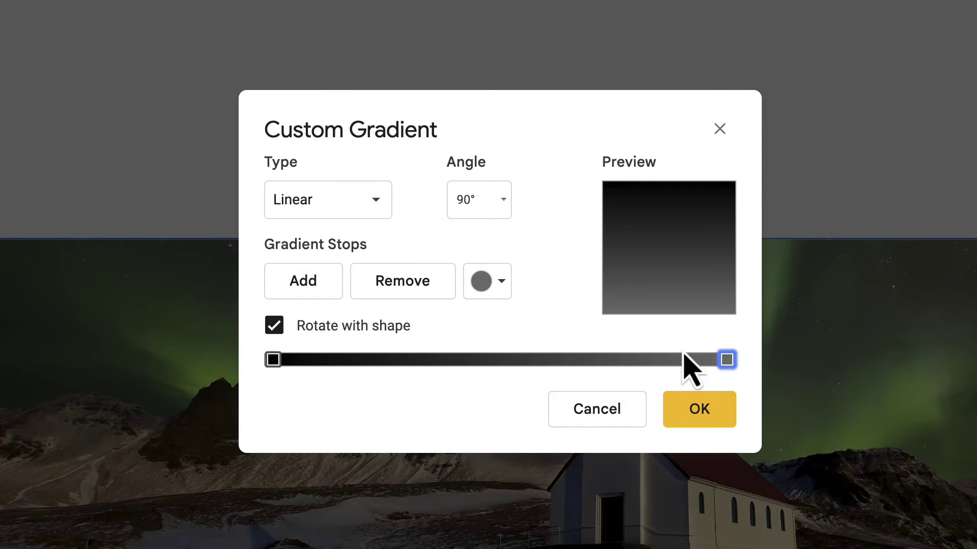
click(506, 290)
click(506, 347)
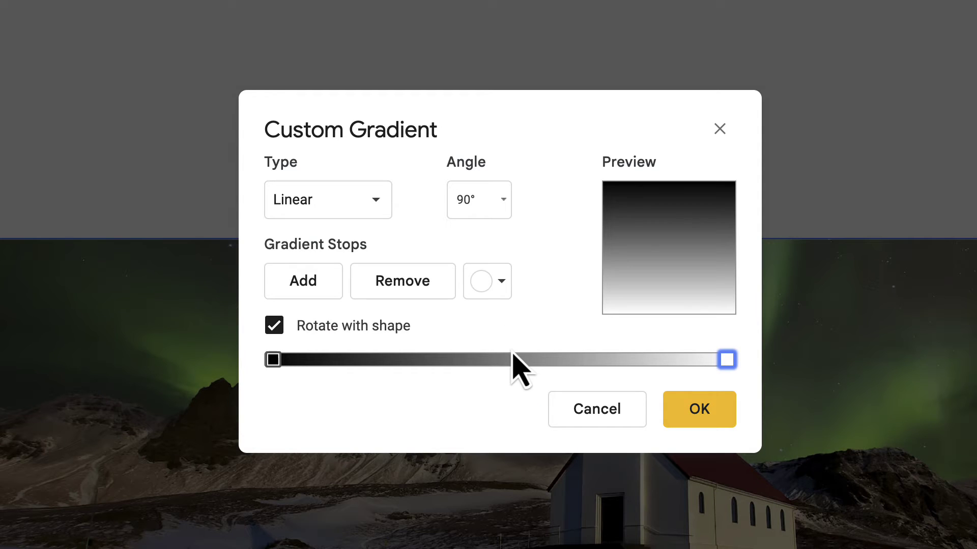
click(499, 287)
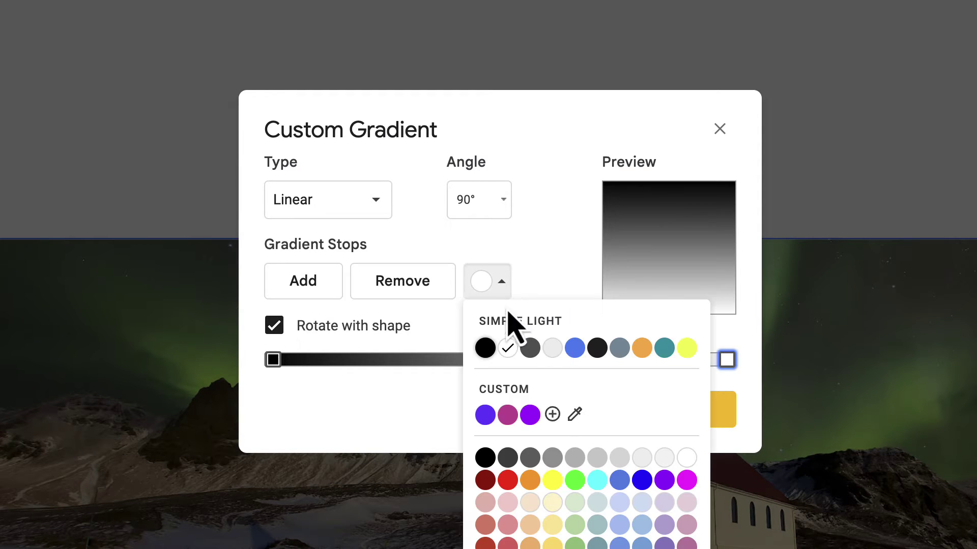
click(553, 415)
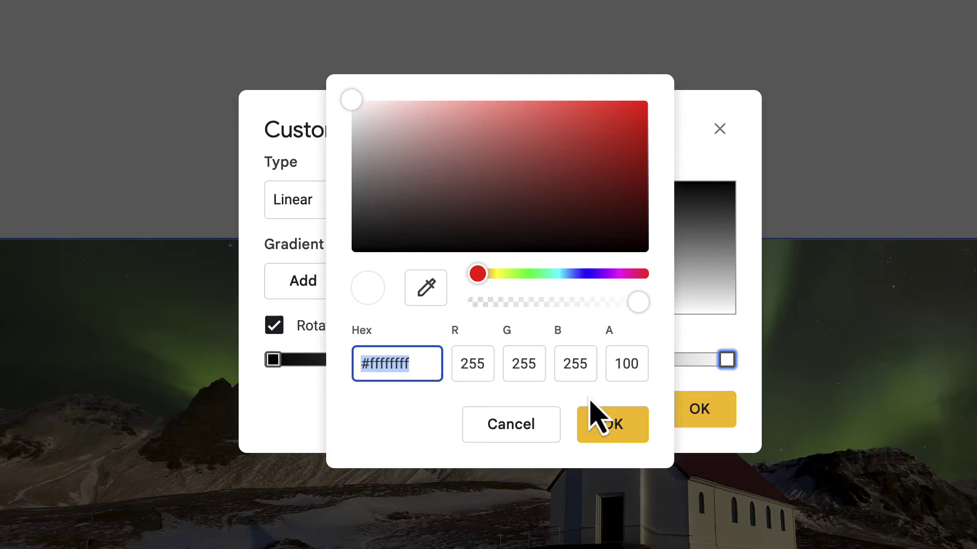
drag(638, 302, 470, 304)
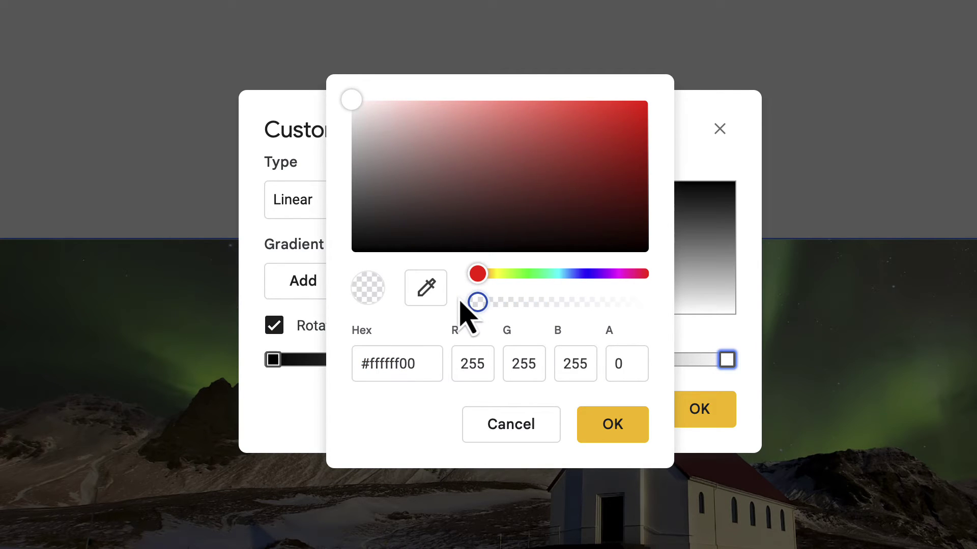
click(608, 430)
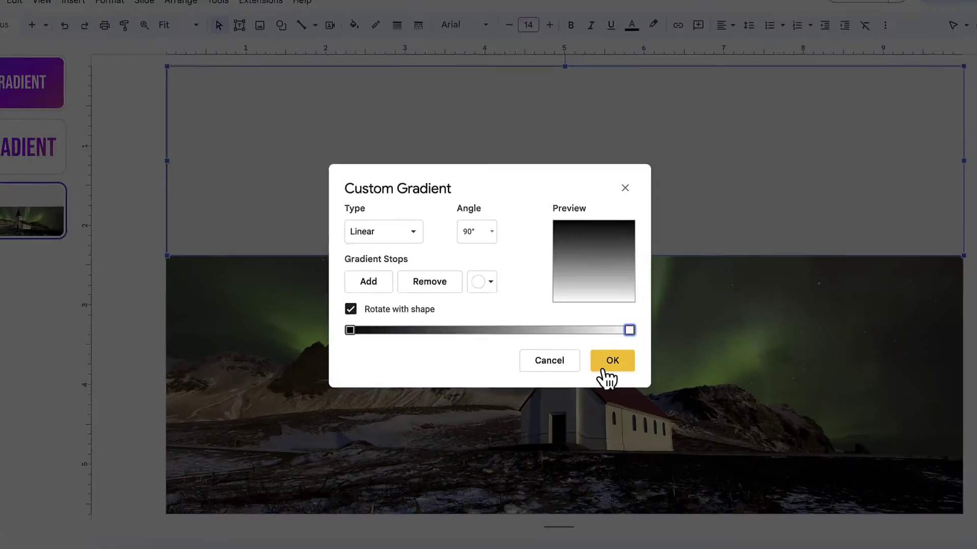
click(607, 362)
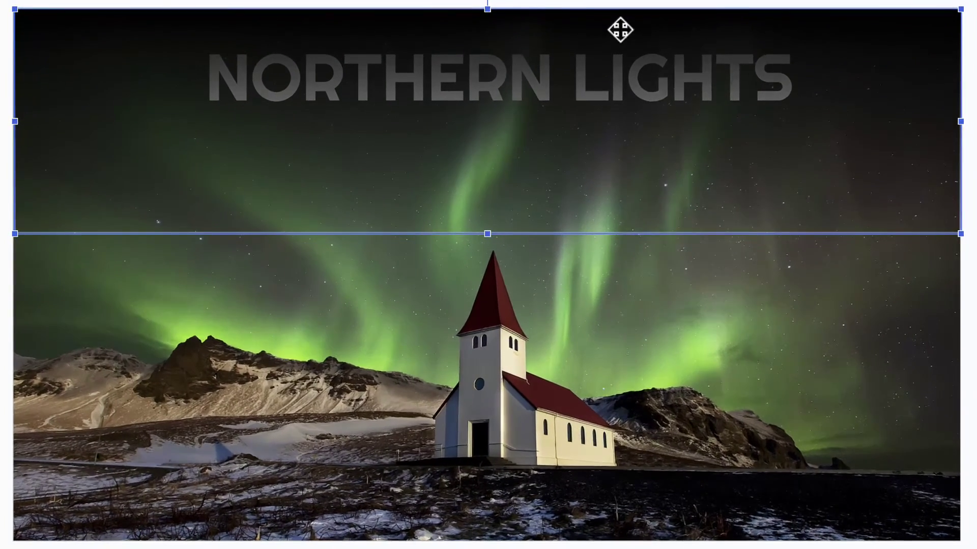
Send the gradient band backward so it sits behind the NORTHERN LIGHTS title.
right_click(620, 30)
mouse_move(709, 268)
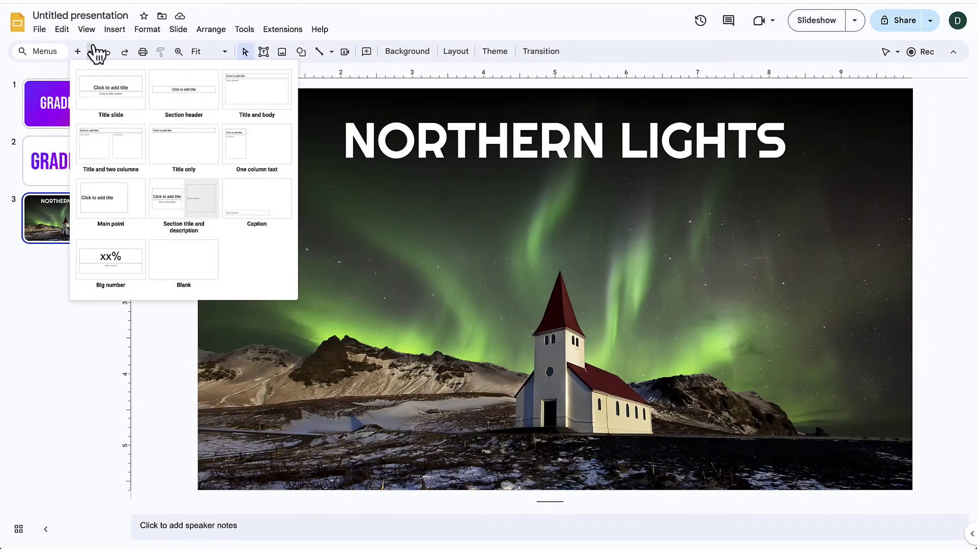
Add a blank slide and place the beach photo on it, stretched to fill the slide.
click(190, 275)
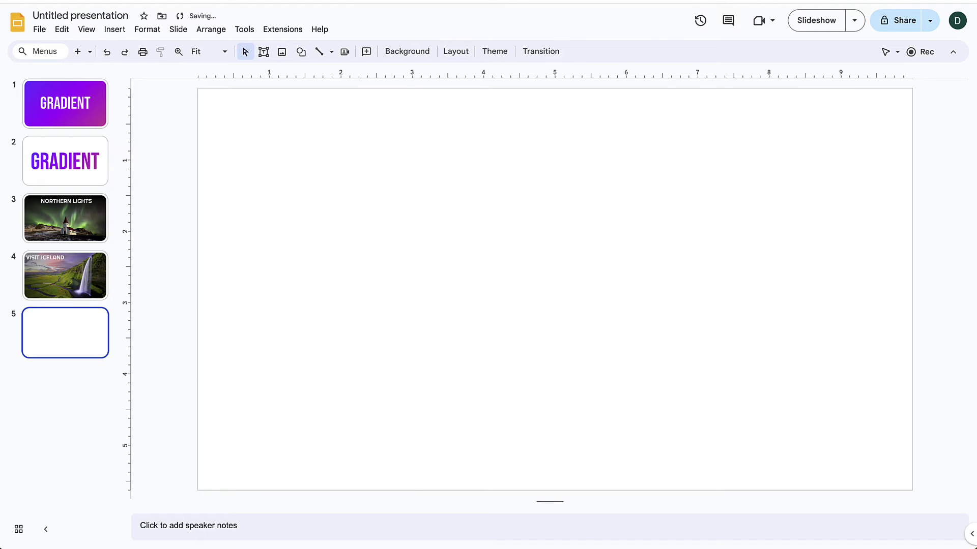
drag(607, 260, 543, 248)
drag(763, 464, 902, 477)
Crop the bottom off the beach photo and deselect it.
scroll(824, 417, down, 2)
double_click(560, 487)
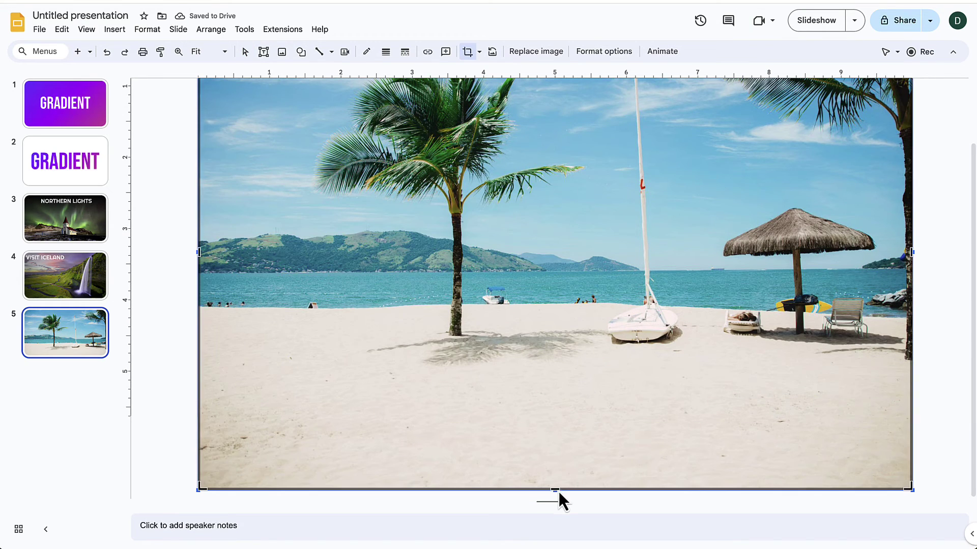
drag(559, 494, 549, 414)
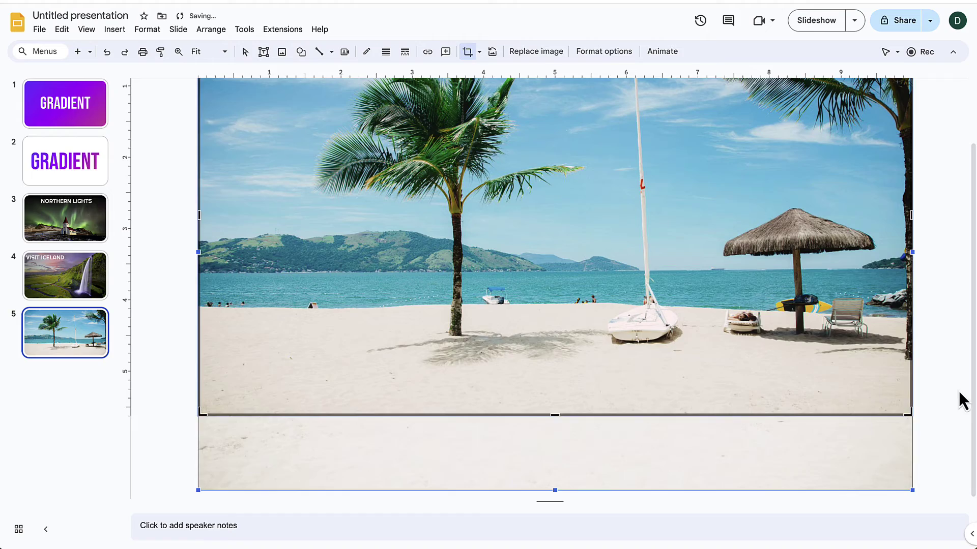
key(Escape)
scroll(923, 374, up, 2)
key(Escape)
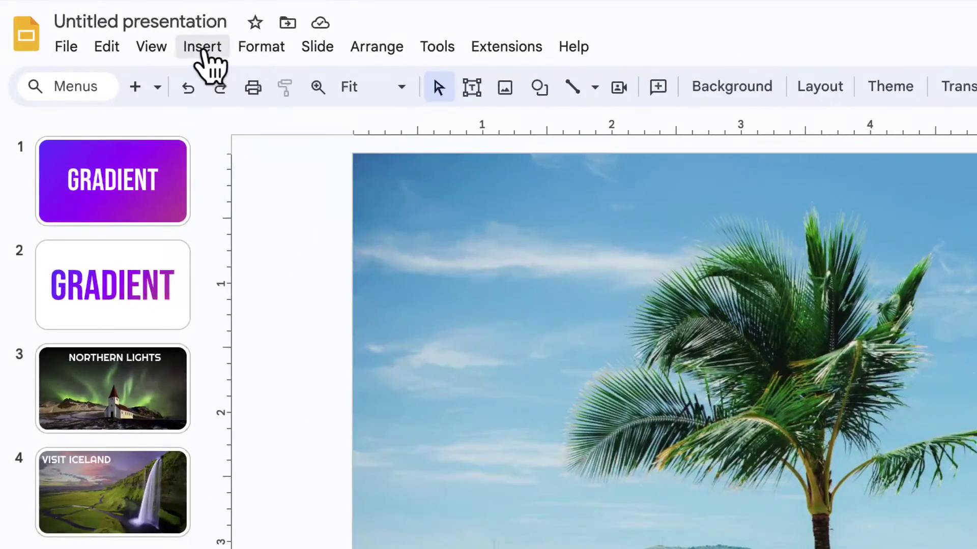
Insert 'BEACH' word art set in Bebas Neue on the beach slide.
click(203, 51)
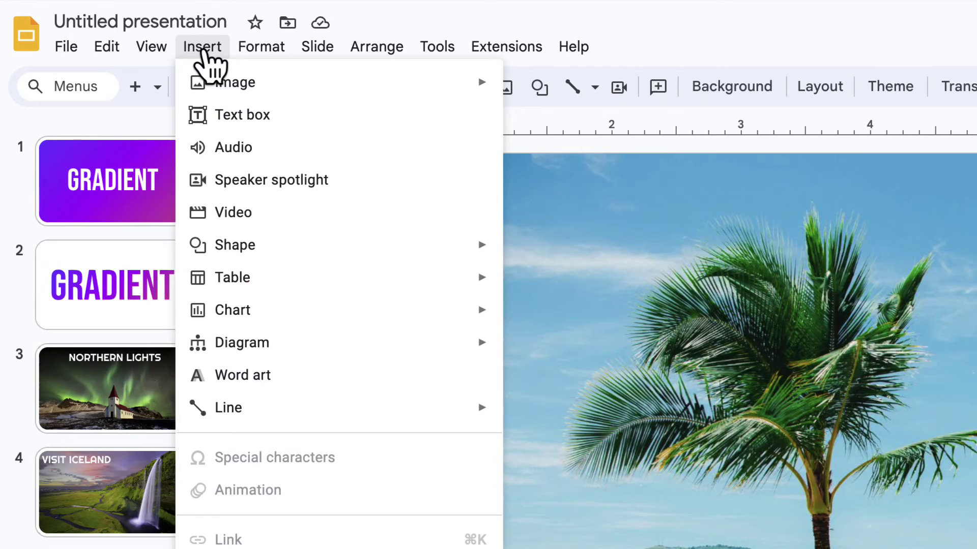
click(293, 379)
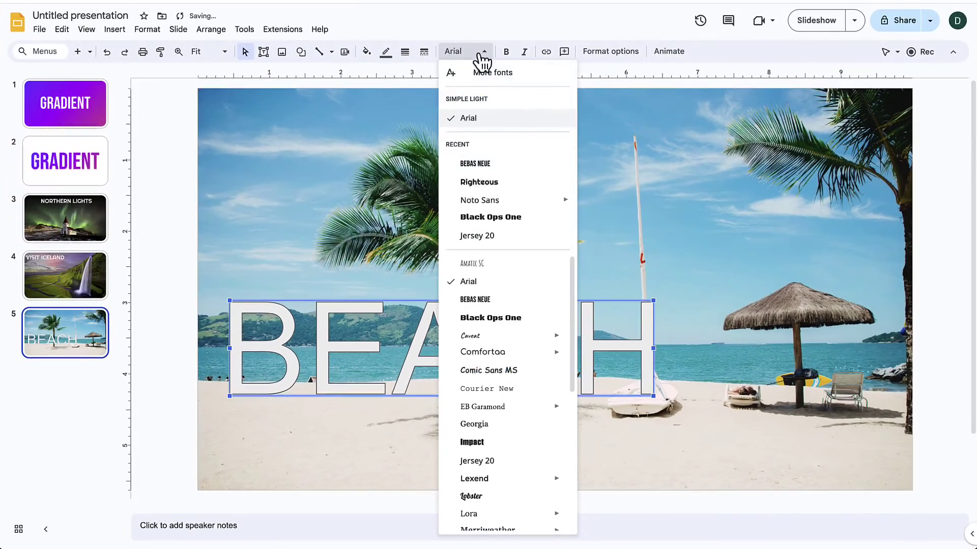
click(477, 164)
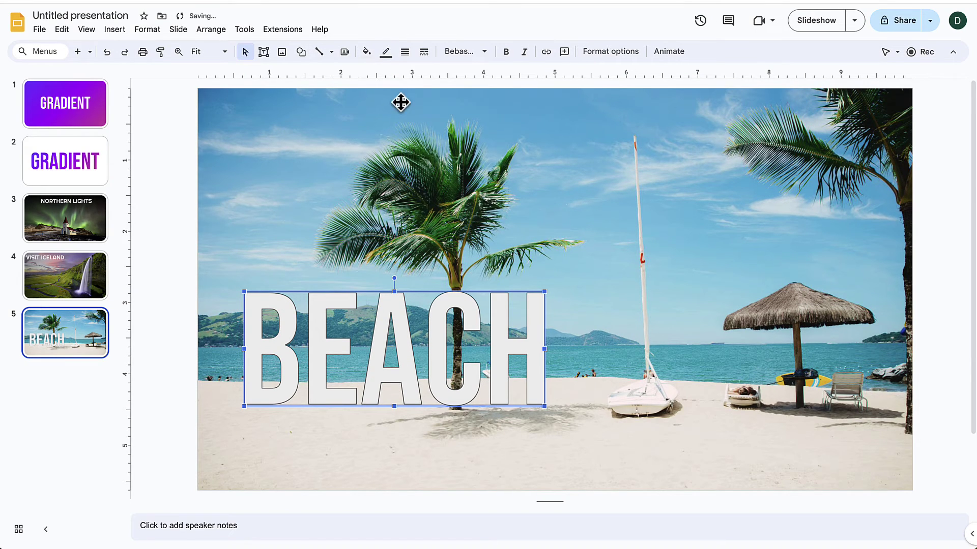
click(386, 52)
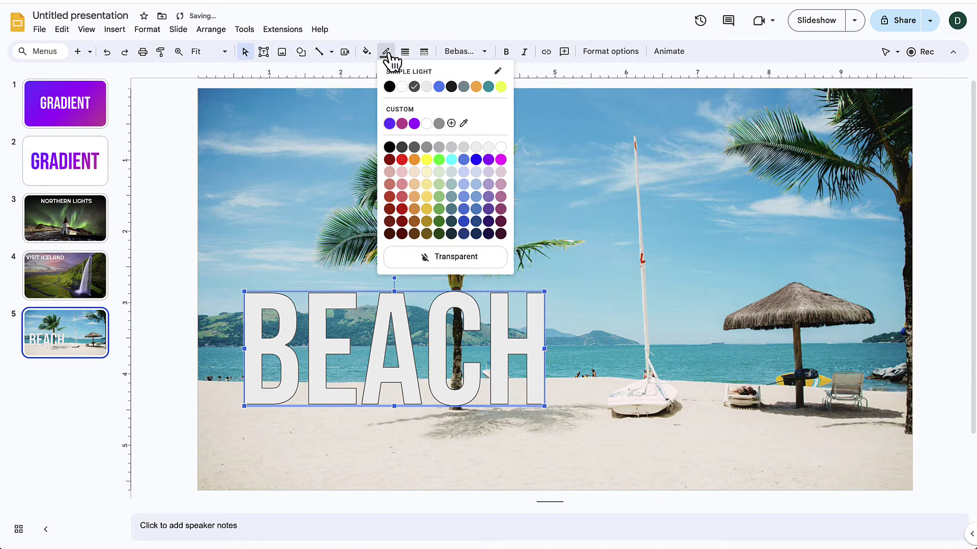
Make the BEACH border transparent and fill the letters with custom orange #ff9b00.
click(435, 261)
click(367, 51)
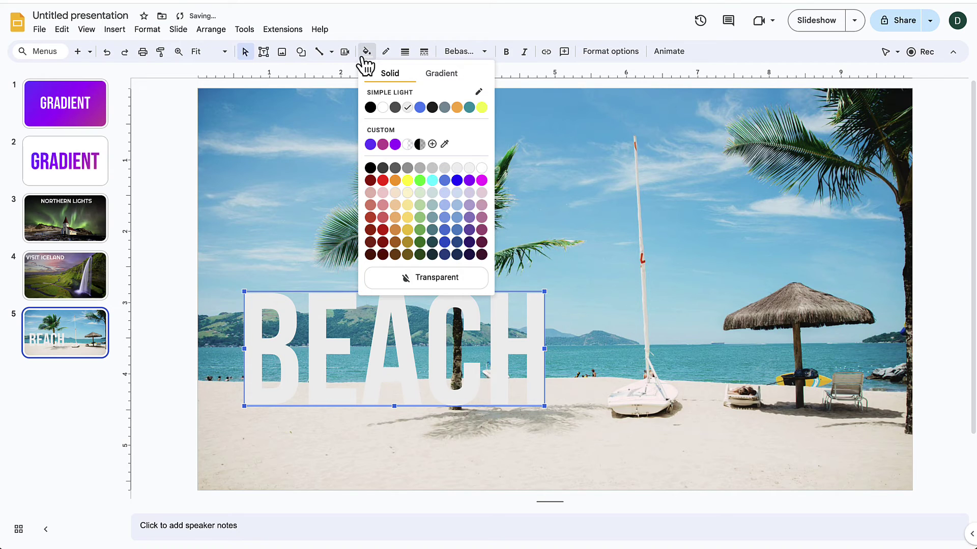
click(432, 144)
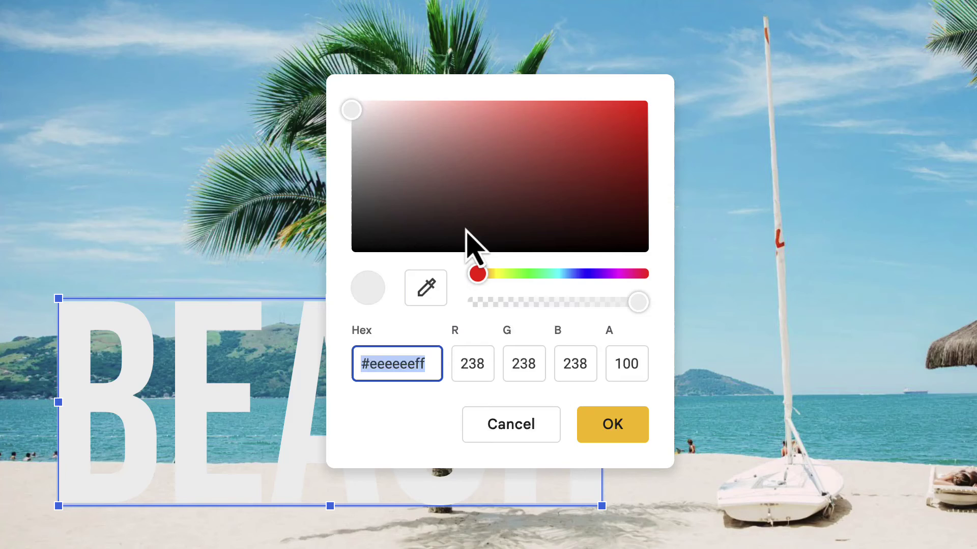
drag(485, 273, 493, 274)
drag(510, 212, 694, 109)
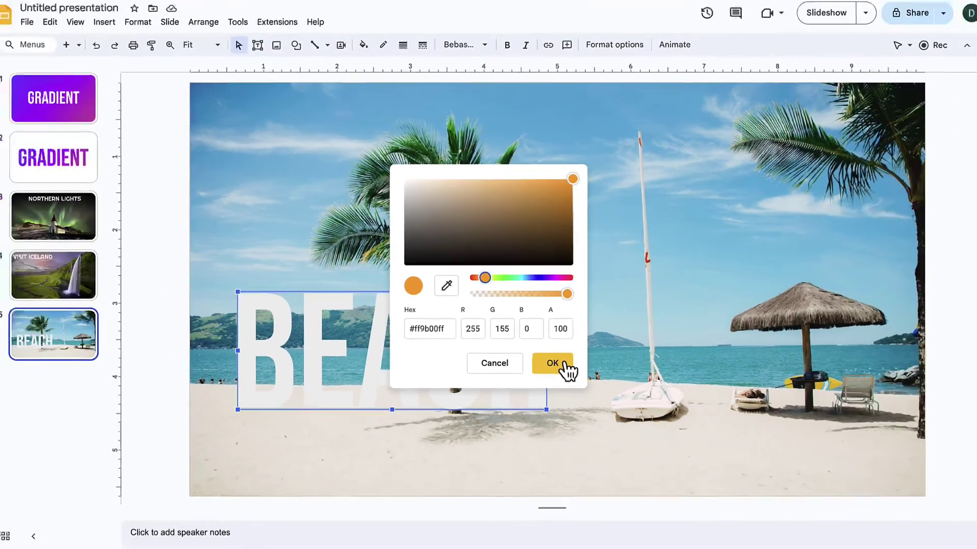
click(612, 424)
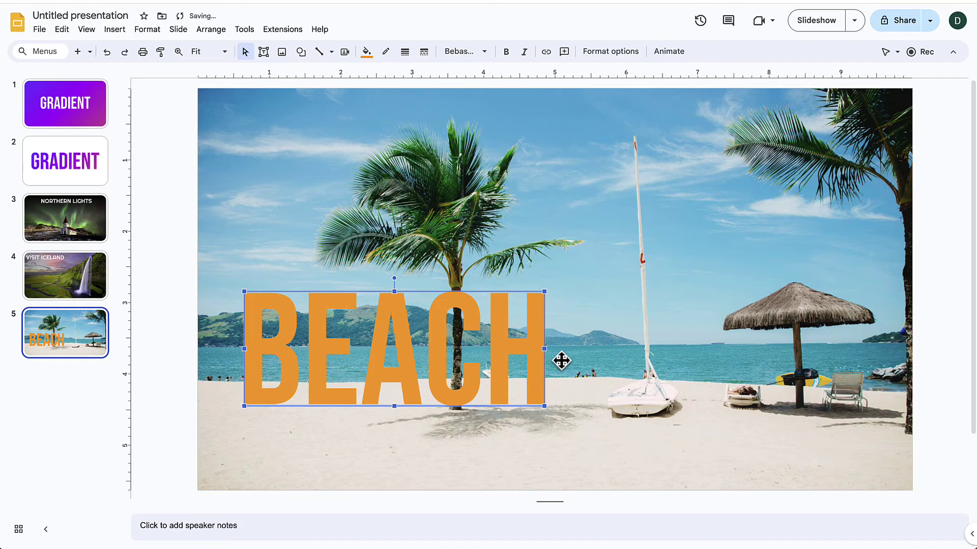
Start a custom gradient fill for BEACH with orange first and middle stops.
click(367, 52)
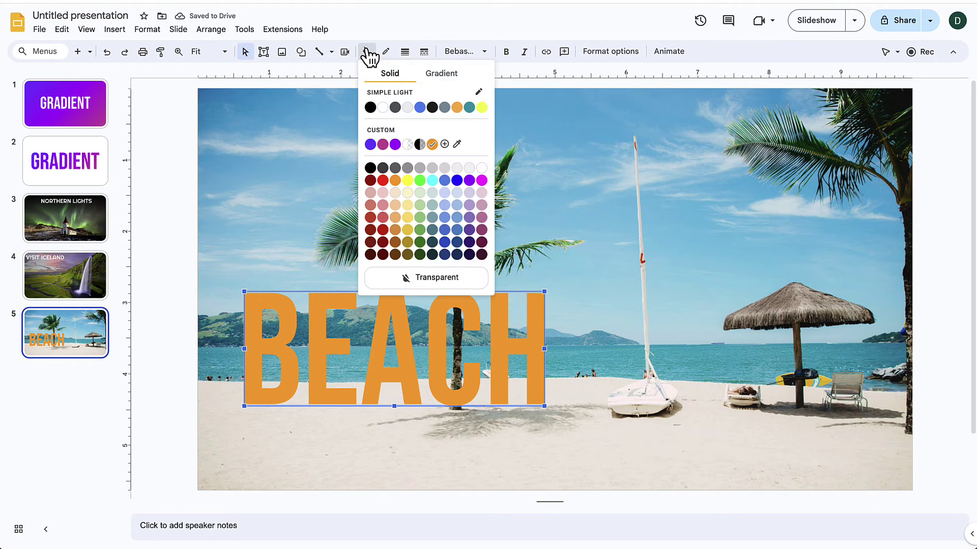
click(441, 79)
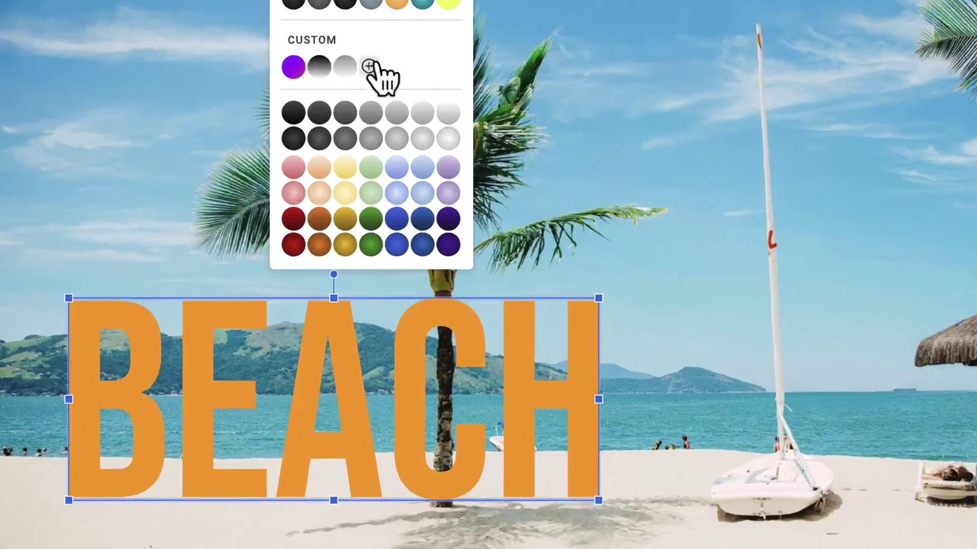
click(424, 157)
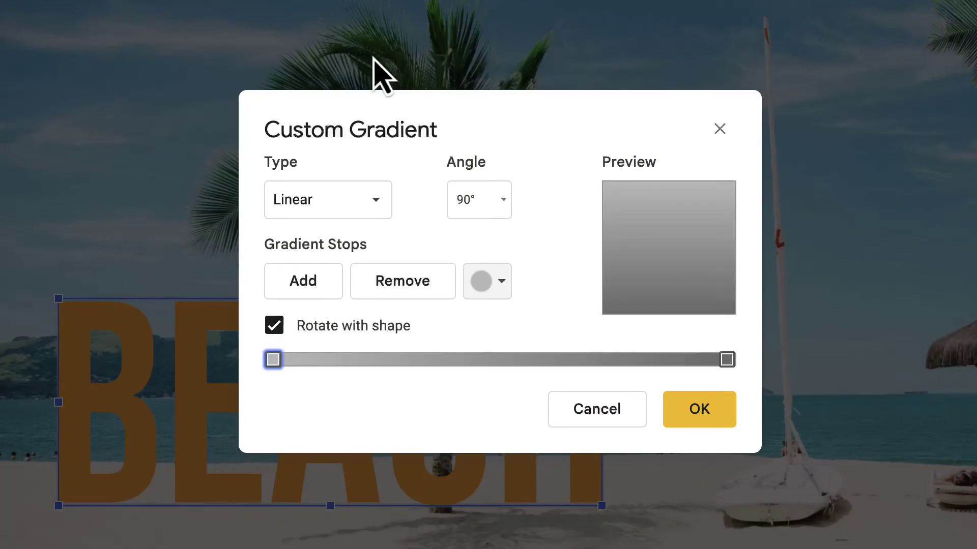
click(488, 281)
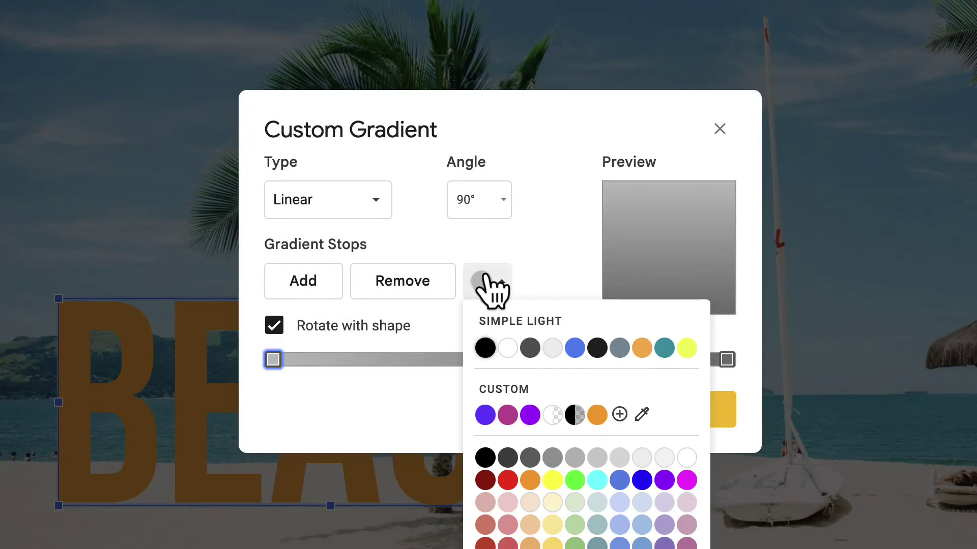
click(602, 416)
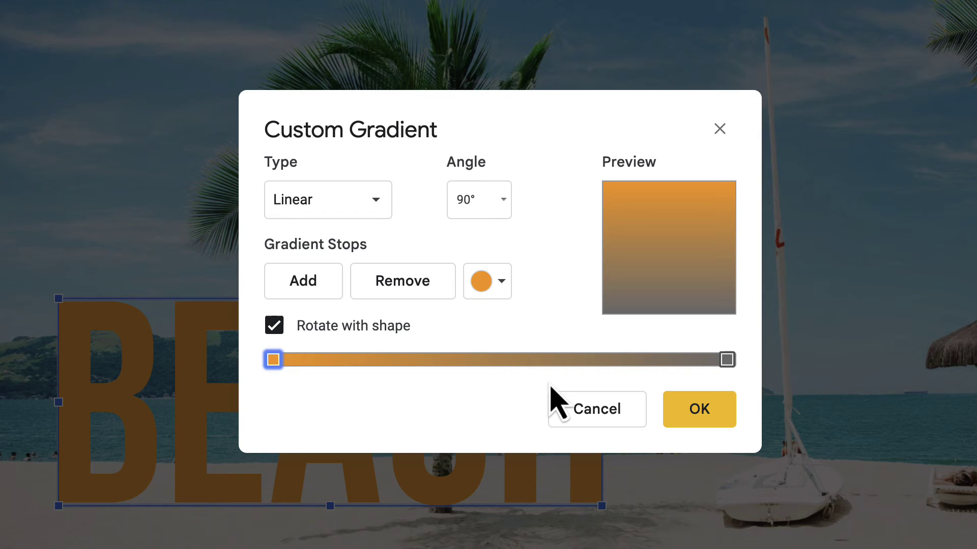
click(302, 285)
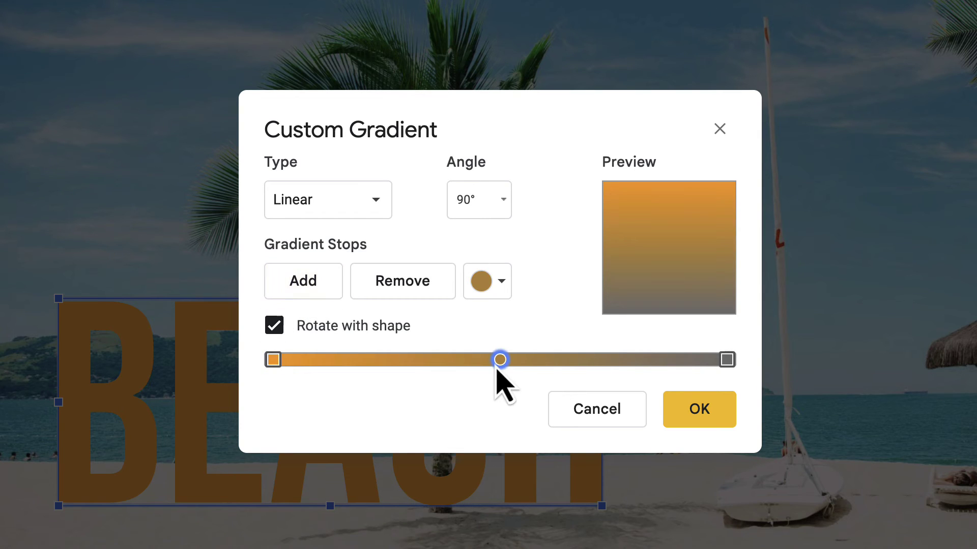
drag(499, 360, 664, 360)
click(476, 294)
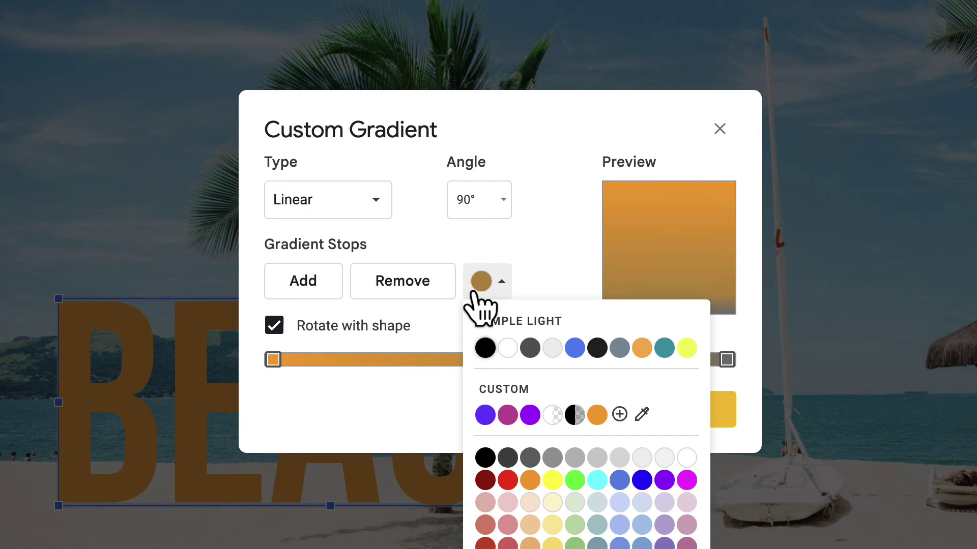
click(596, 416)
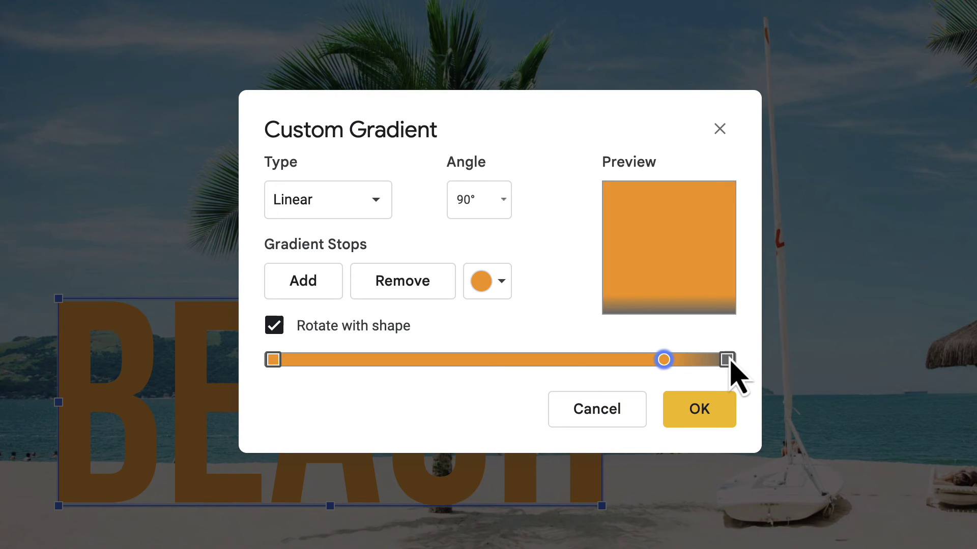
Make the gradient's end stop fully transparent (alpha 0).
click(727, 360)
click(501, 281)
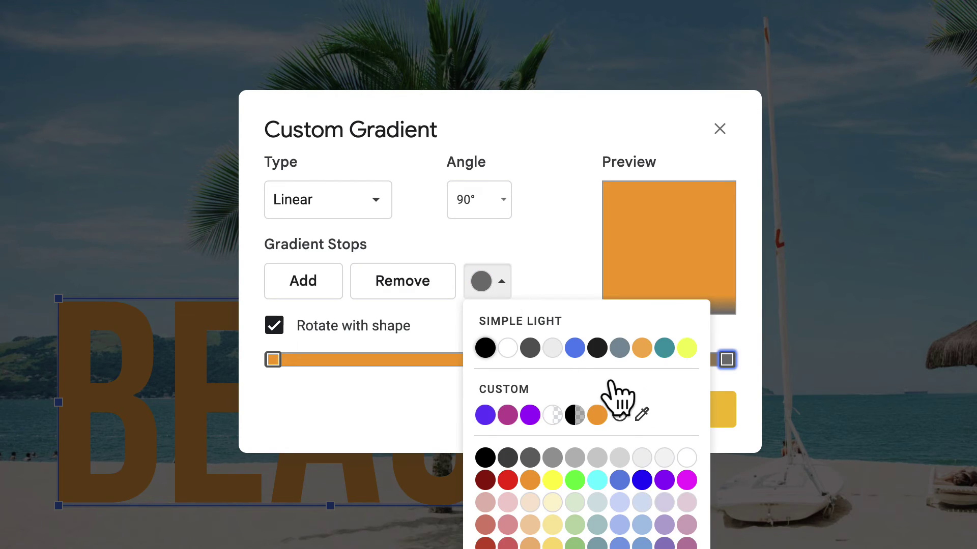
click(620, 416)
drag(642, 301, 404, 305)
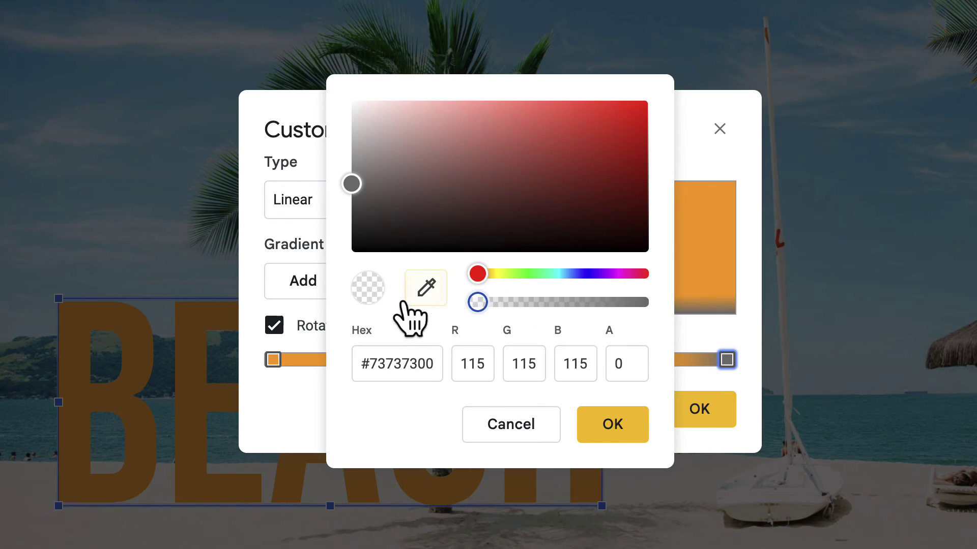
click(615, 424)
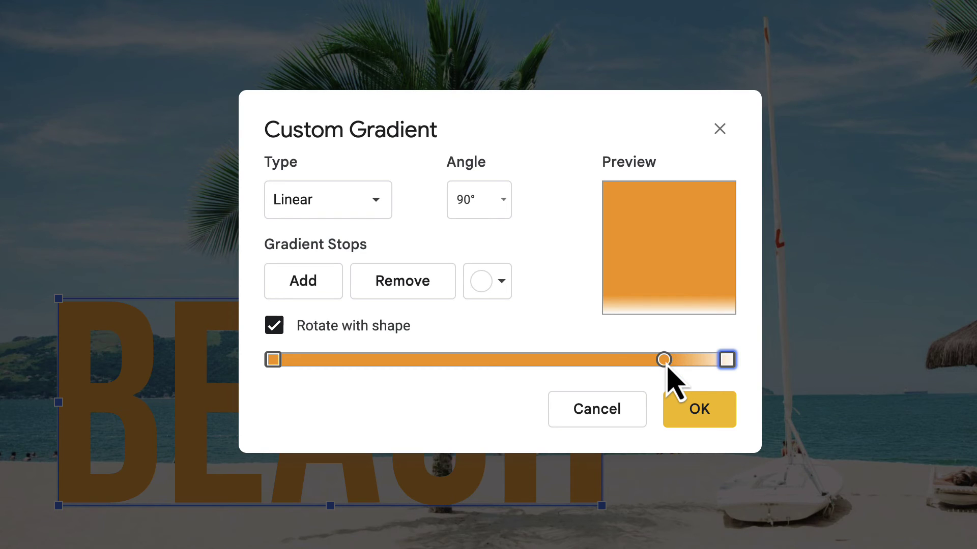
Add another transparent stop near the end, position the stops, and apply the gradient.
drag(667, 367, 682, 365)
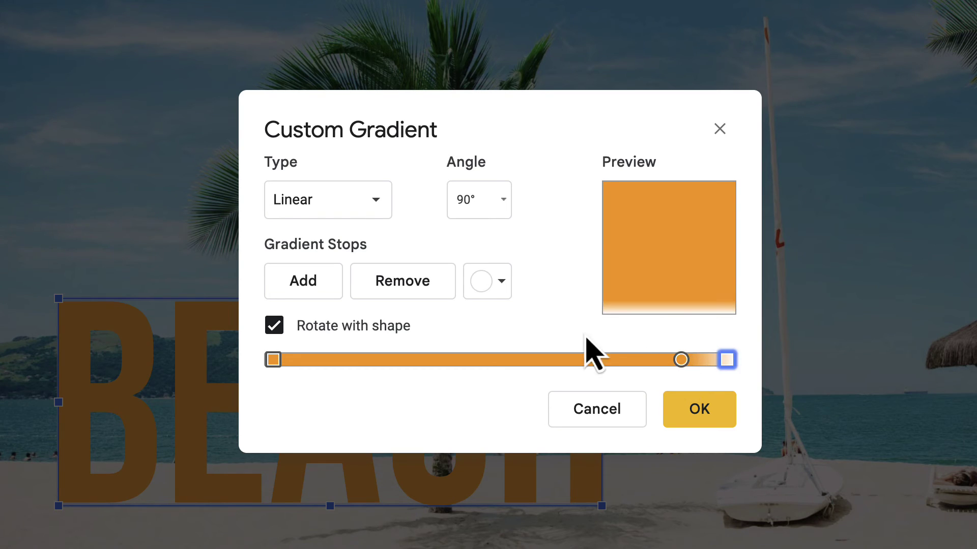
click(311, 281)
click(501, 281)
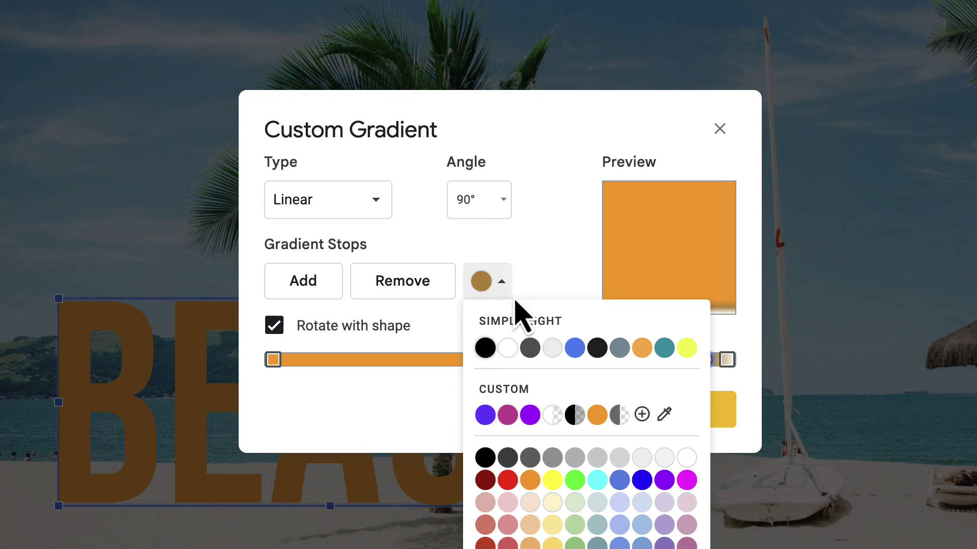
click(622, 416)
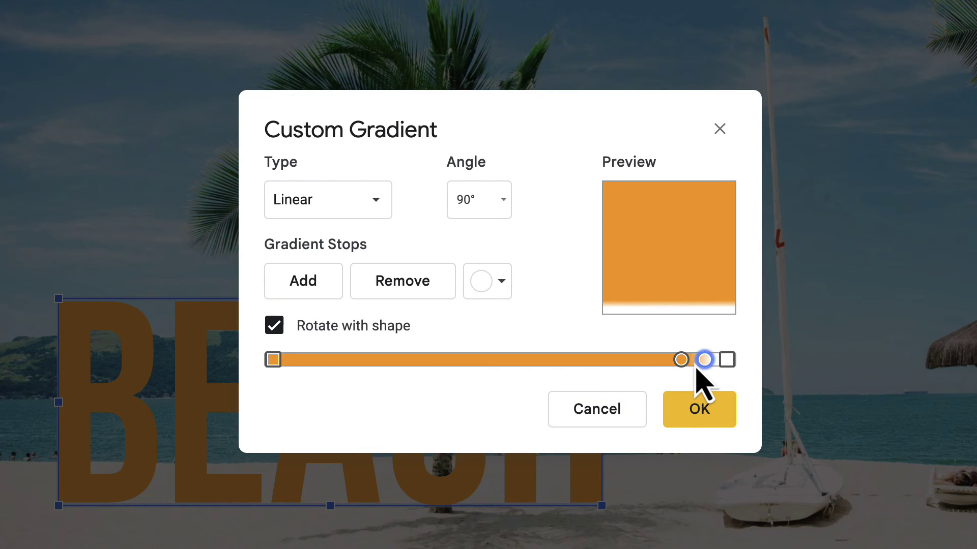
drag(704, 362, 709, 363)
click(681, 360)
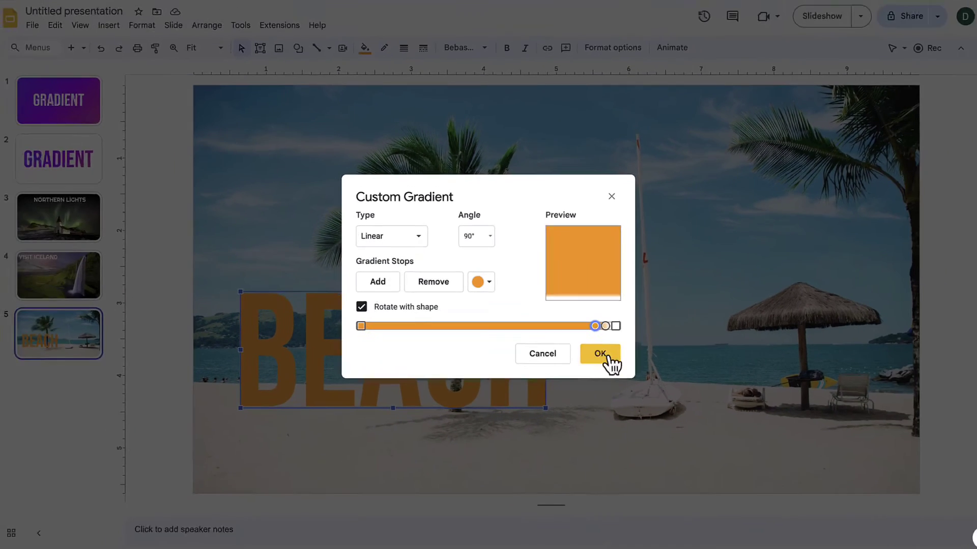
click(607, 359)
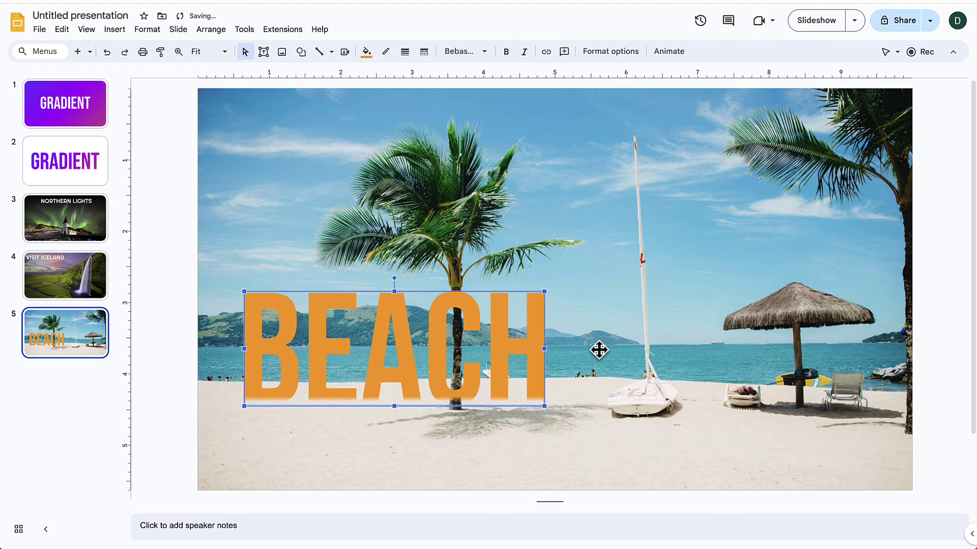
click(594, 364)
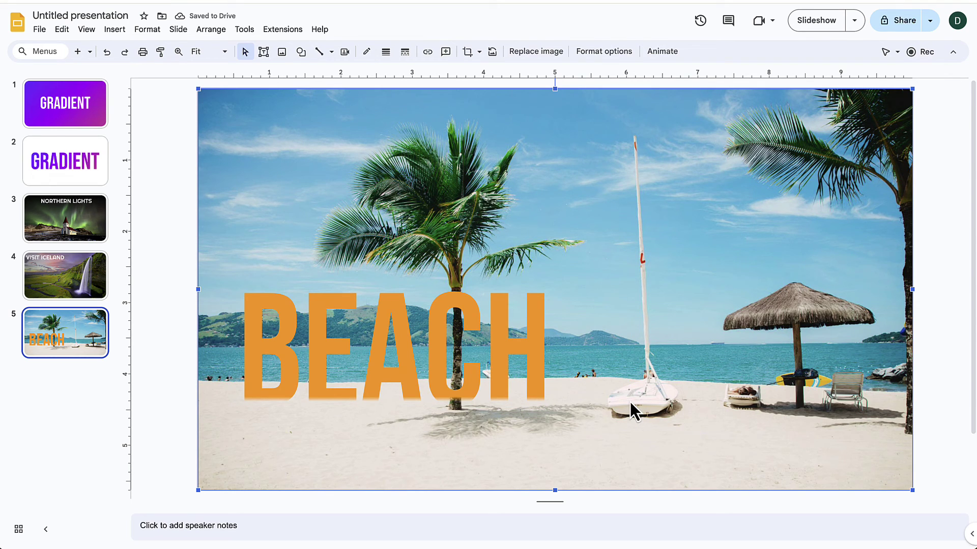
Duplicate the beach photo, align it over the original, and crop its sides to the palm trunk.
key(ctrl+d)
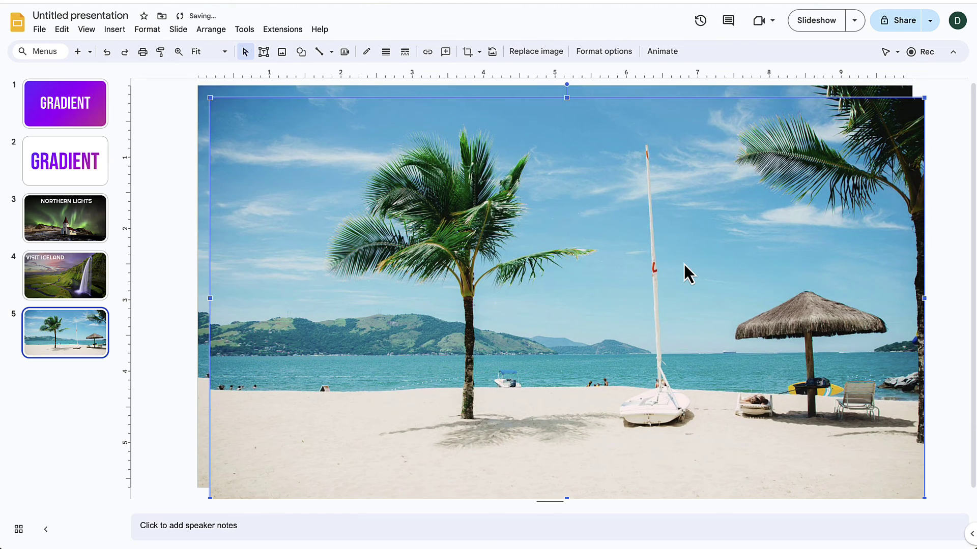
drag(798, 179, 786, 168)
double_click(795, 203)
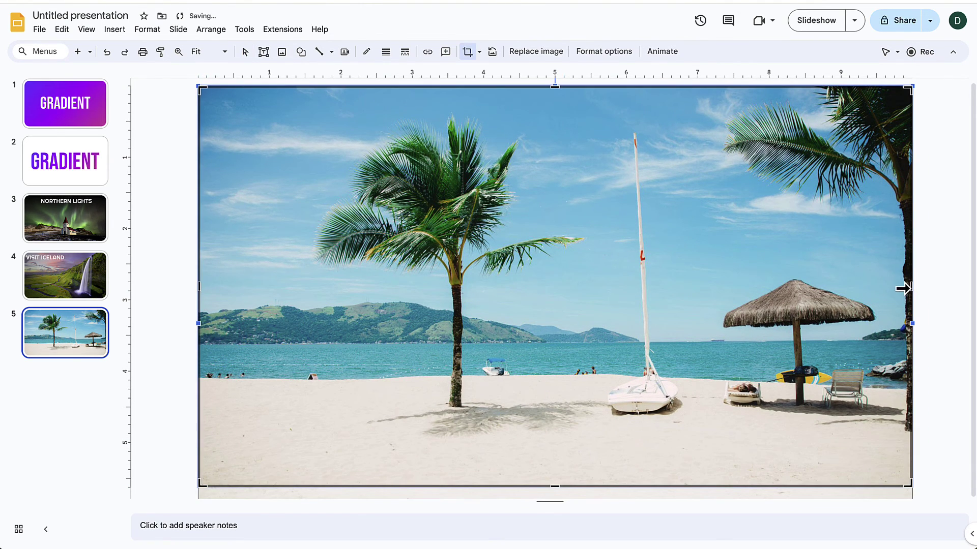
drag(903, 288, 461, 292)
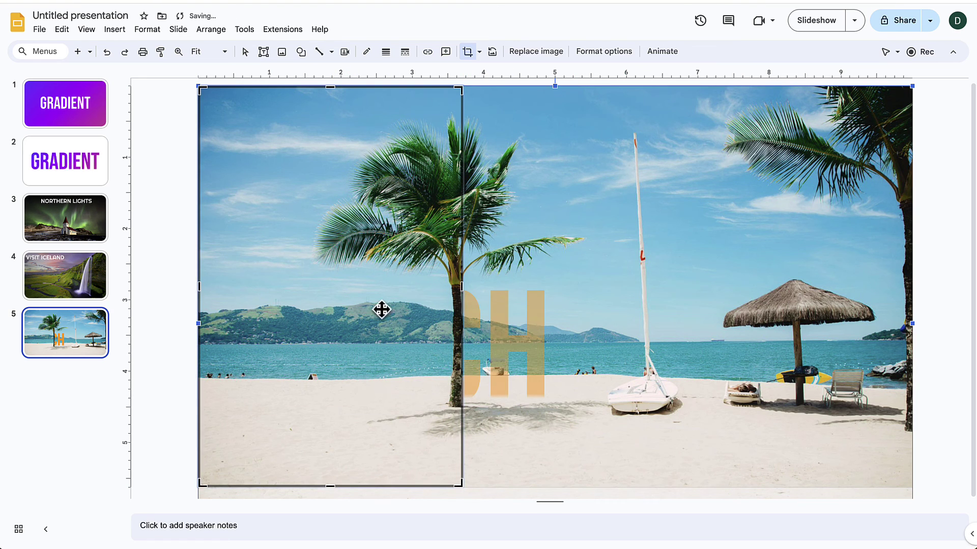
drag(206, 287, 456, 310)
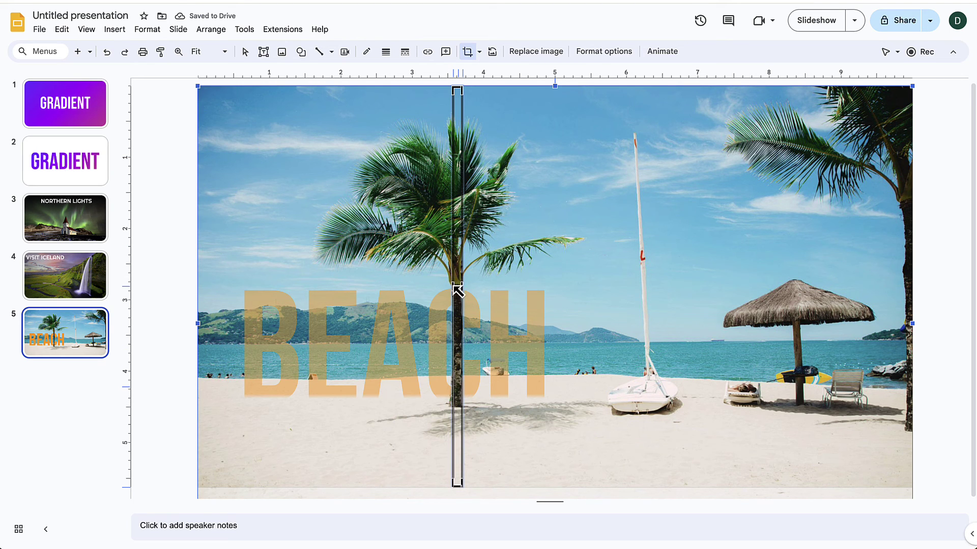
Trim the trunk strip to start at the letters' top and narrow it to the trunk.
drag(457, 291, 459, 336)
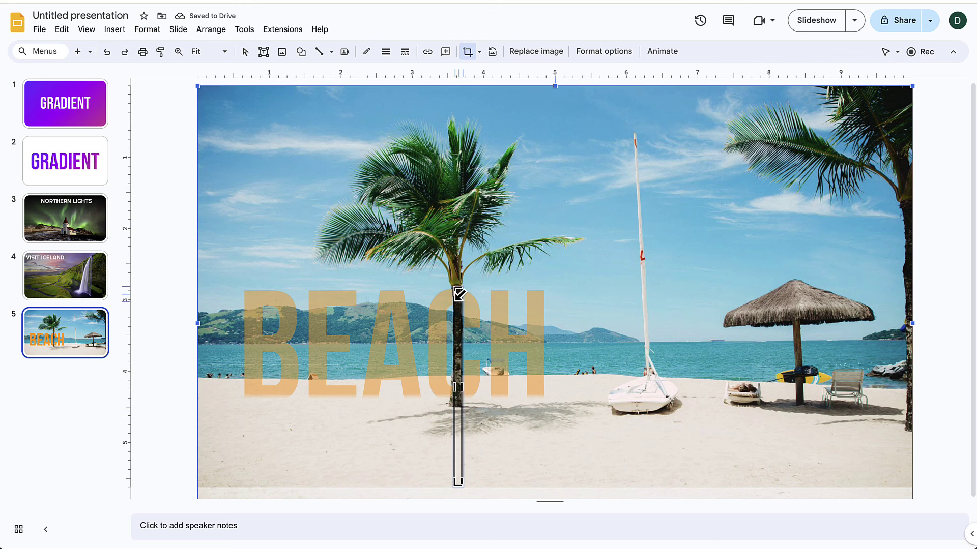
scroll(451, 305, up, 10)
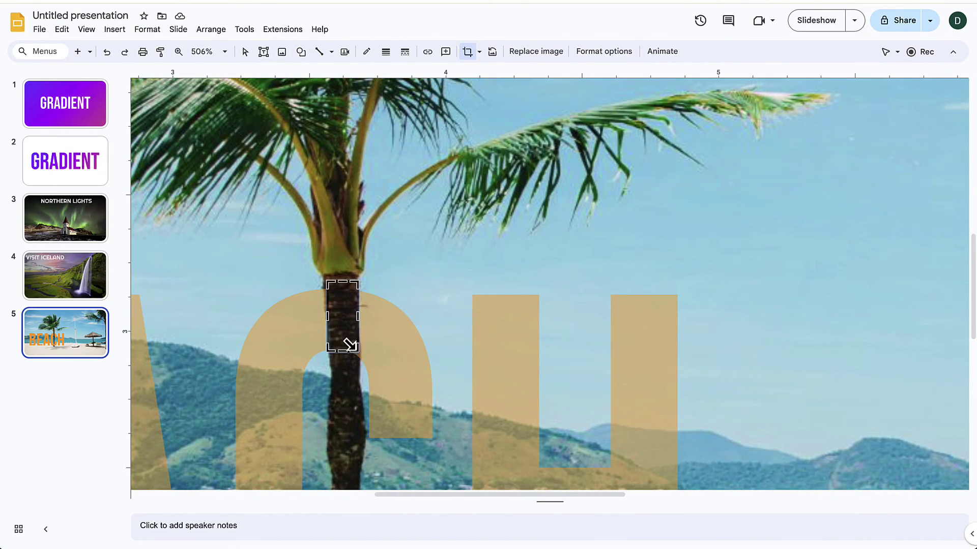
drag(349, 345, 361, 361)
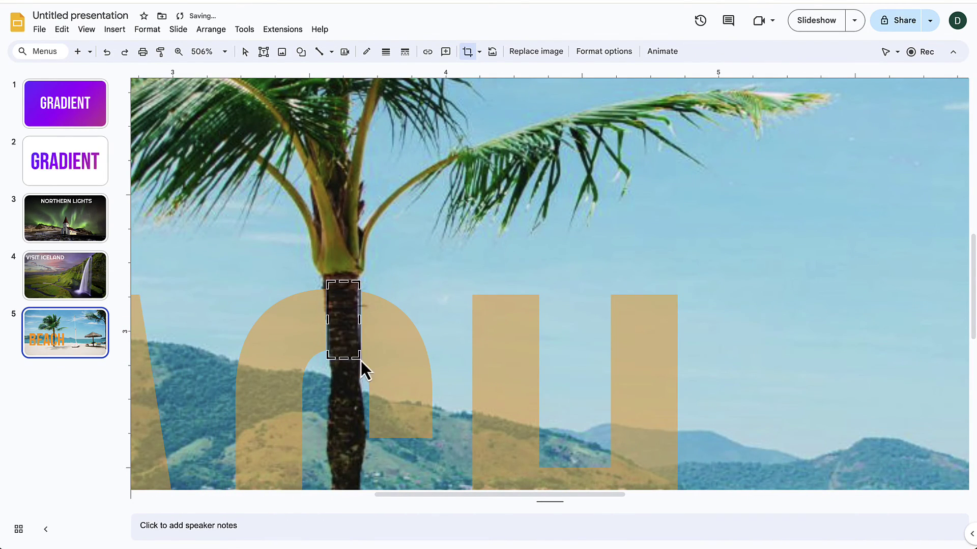
drag(321, 326, 329, 324)
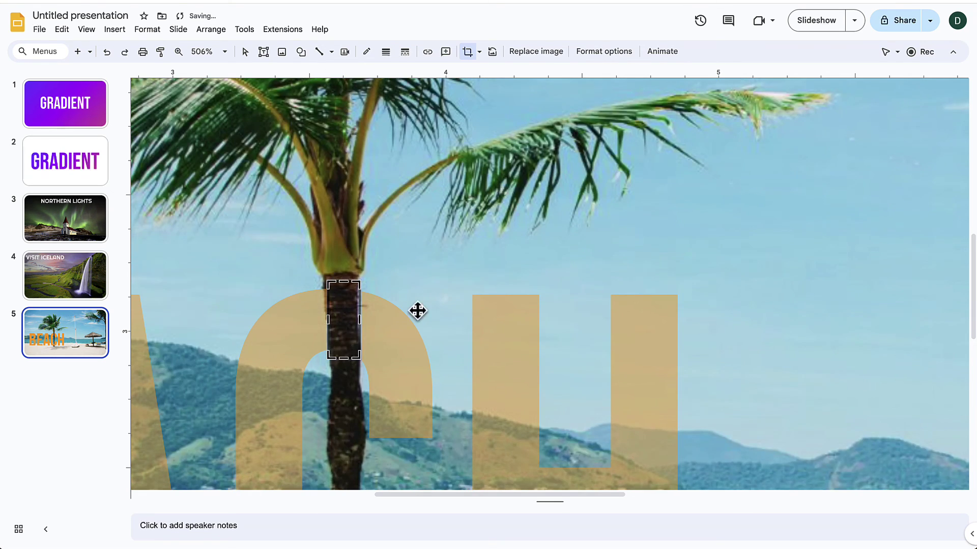
scroll(416, 312, down, 5)
scroll(417, 310, down, 4)
Recrop the palm-trunk piece down to a small box on the trunk.
click(214, 330)
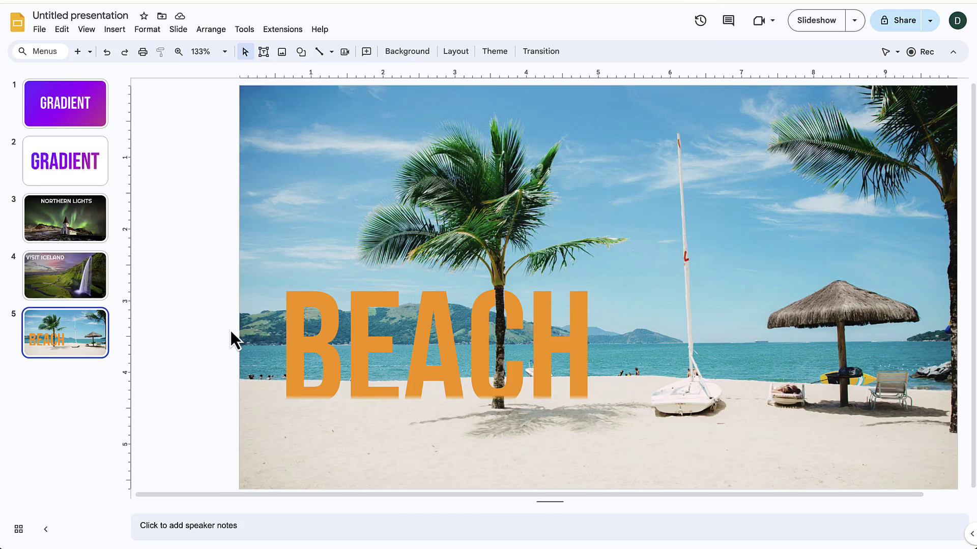
double_click(580, 466)
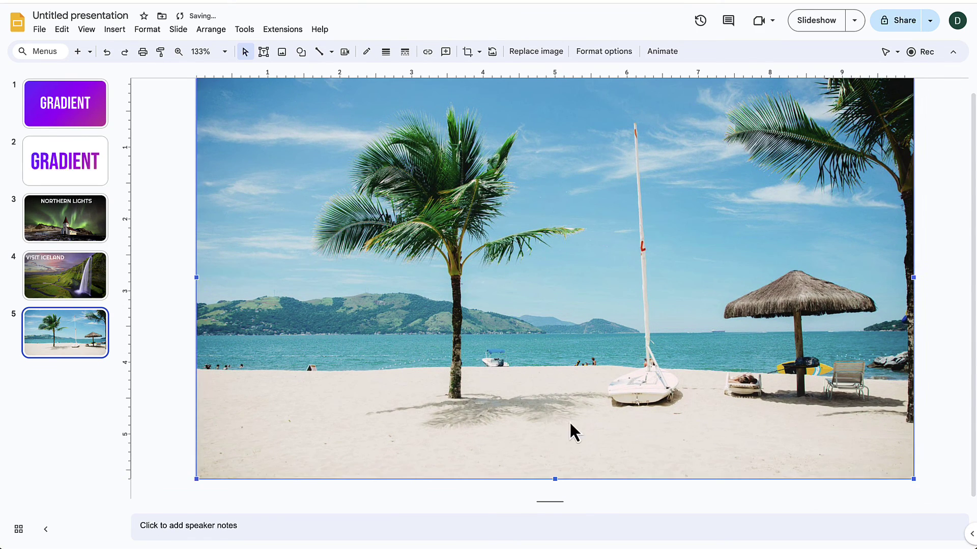
drag(912, 83, 465, 369)
drag(199, 486, 450, 392)
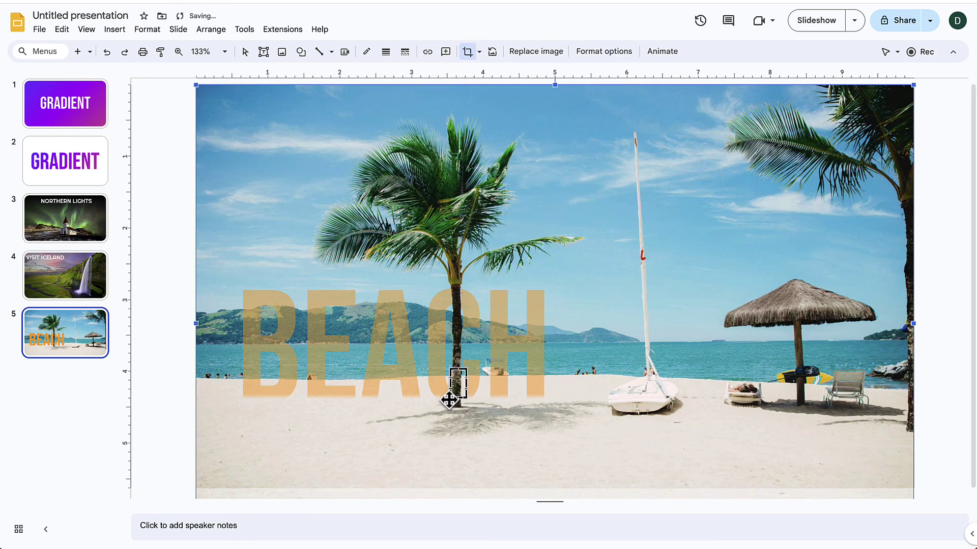
Fine-tune the trunk crop edges to hug the trunk across BEACH's lower letters.
scroll(448, 400, up, 5)
scroll(449, 400, up, 5)
scroll(464, 414, down, 5)
scroll(314, 396, left, 3)
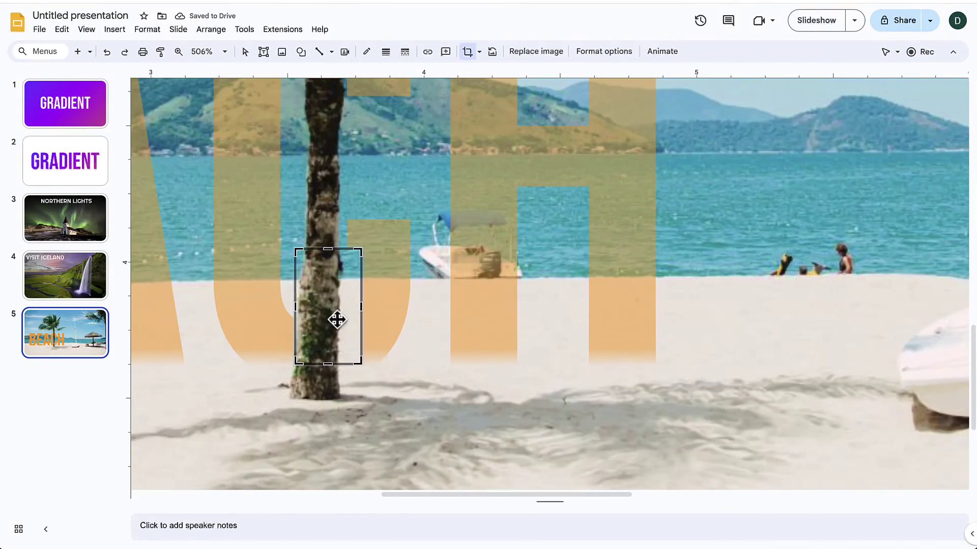
drag(347, 306, 304, 305)
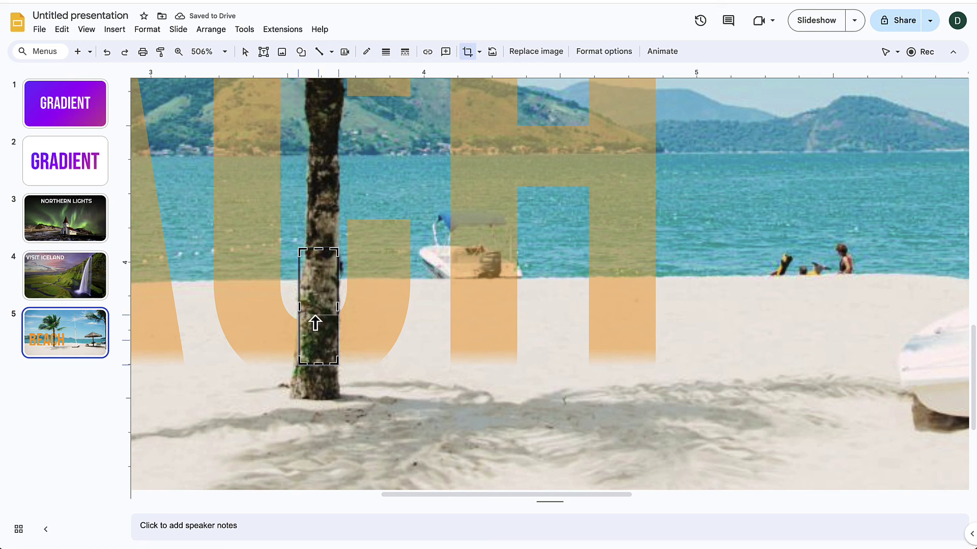
drag(315, 319, 319, 320)
drag(318, 358, 303, 341)
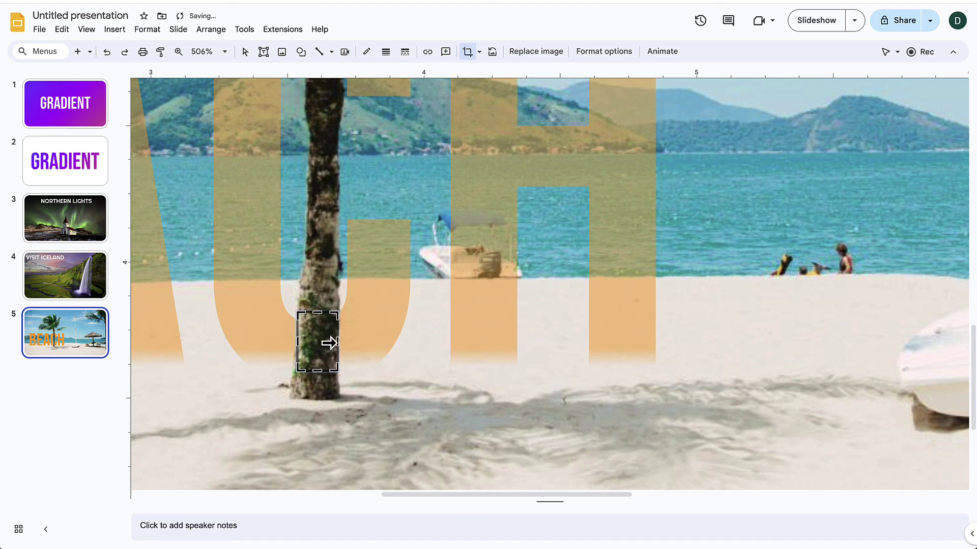
scroll(397, 410, down, 10)
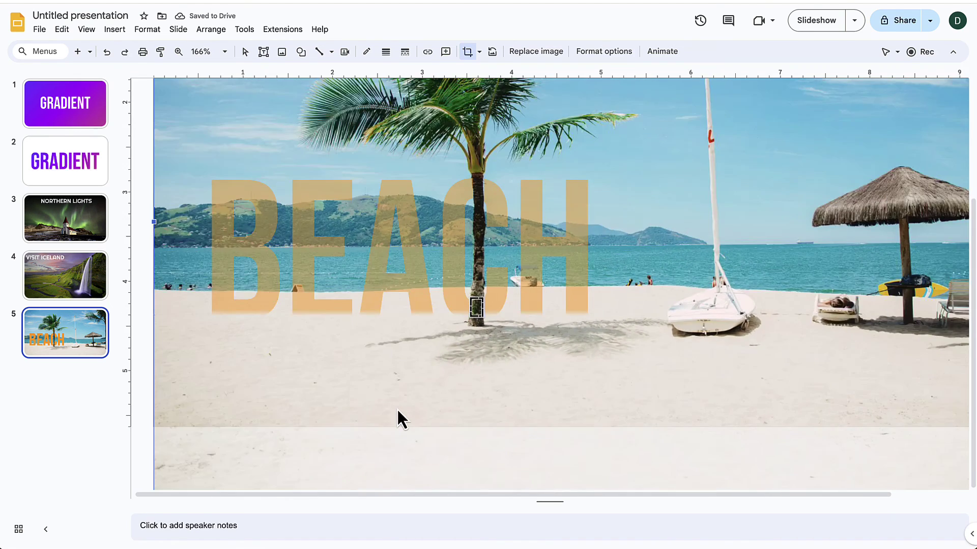
click(213, 361)
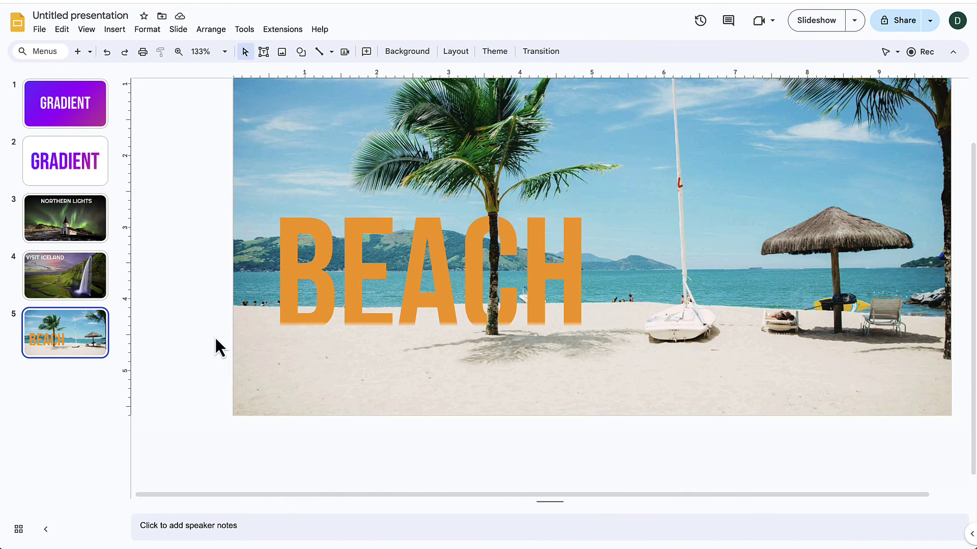
scroll(214, 337, down, 2)
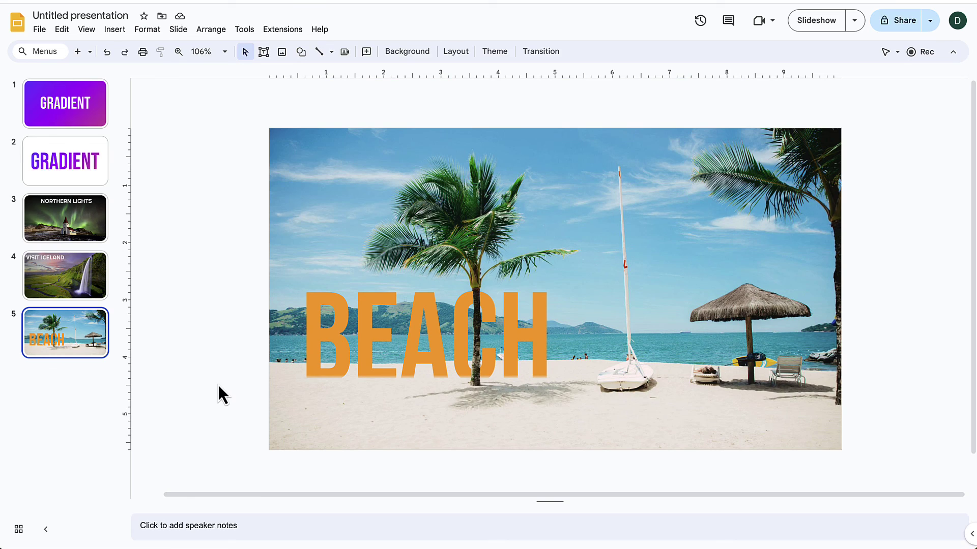